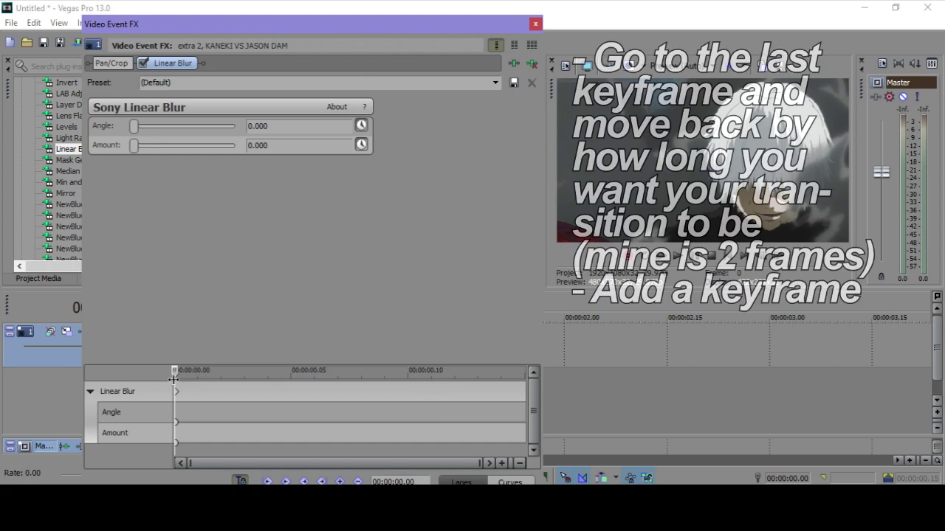
# Add a Linear Blur keyframe to the first clip at 00:00:00.13, two frames before its end
pyautogui.moveTo(514, 371); pyautogui.dragTo(536, 376)
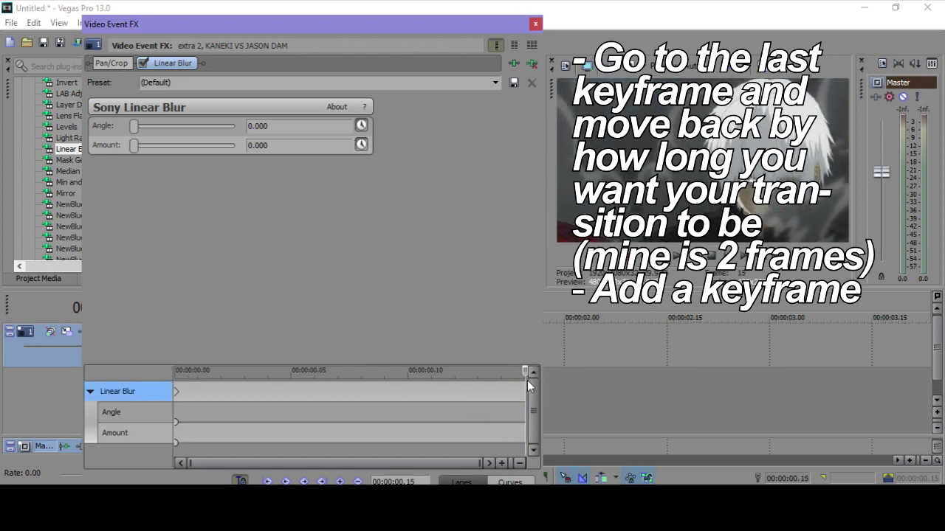
pyautogui.press('Left')
pyautogui.press('Left')
pyautogui.click(340, 482)
# Apply the 30 Degrees Light preset to the first clip's blur at its last frame, 00:00:00.15
pyautogui.press('Right')
pyautogui.press('Right')
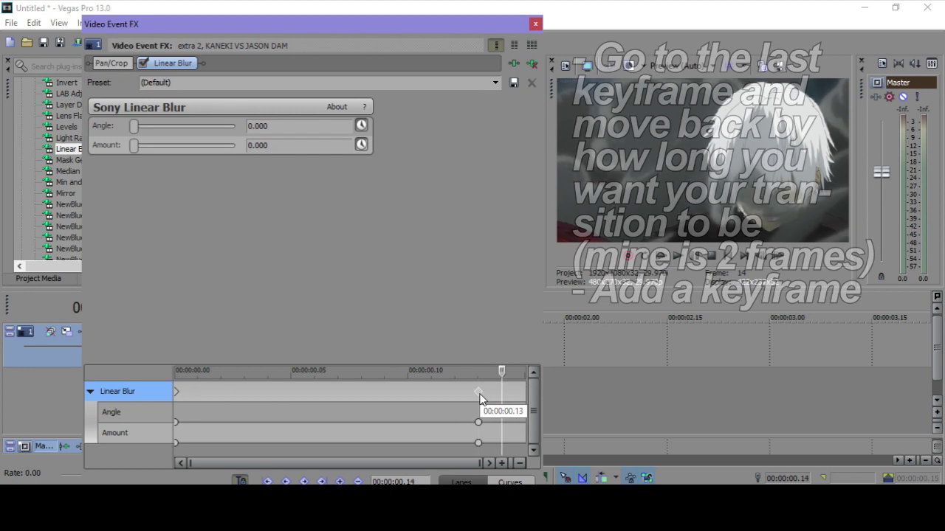
pyautogui.click(495, 83)
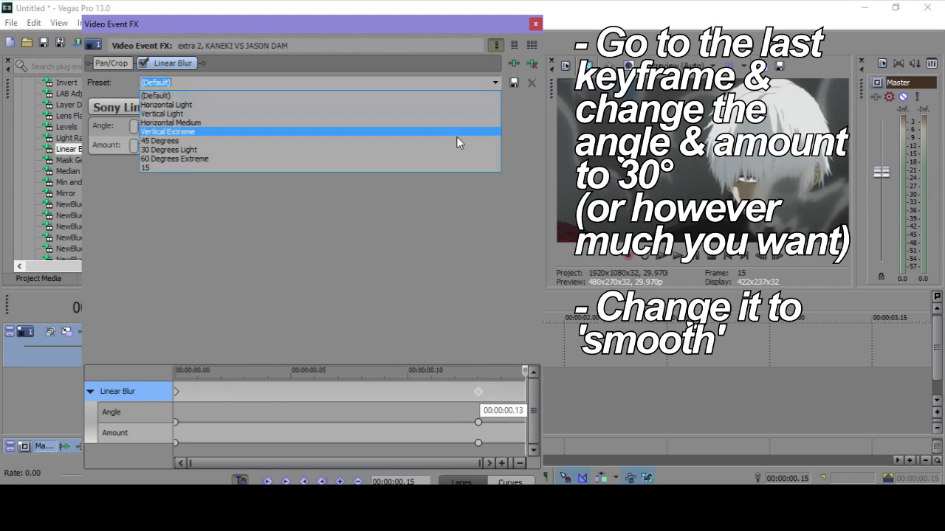
pyautogui.click(449, 148)
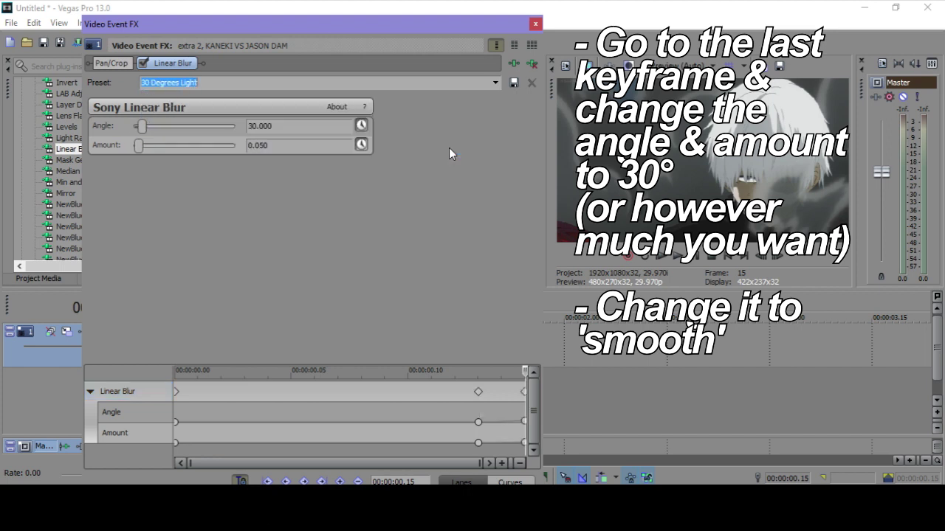
# Set the Angle and Amount keyframes at 00:00:00.13 to Smooth interpolation and close the effect settings
pyautogui.rightClick(477, 421)
pyautogui.click(505, 314)
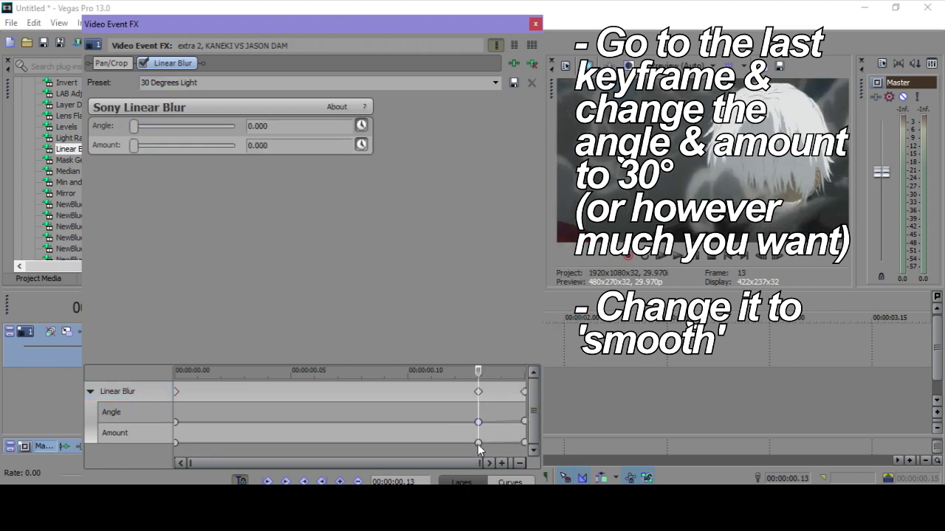
pyautogui.rightClick(478, 443)
pyautogui.click(519, 338)
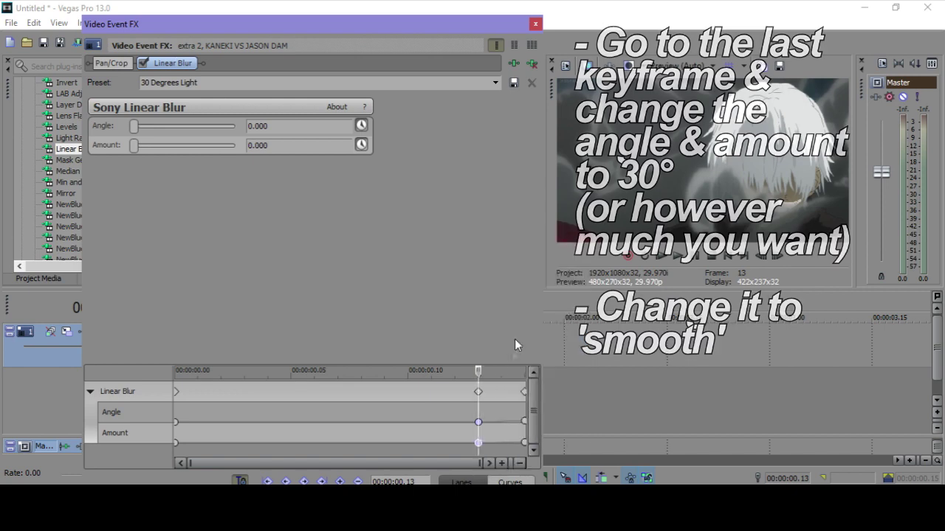
pyautogui.click(535, 25)
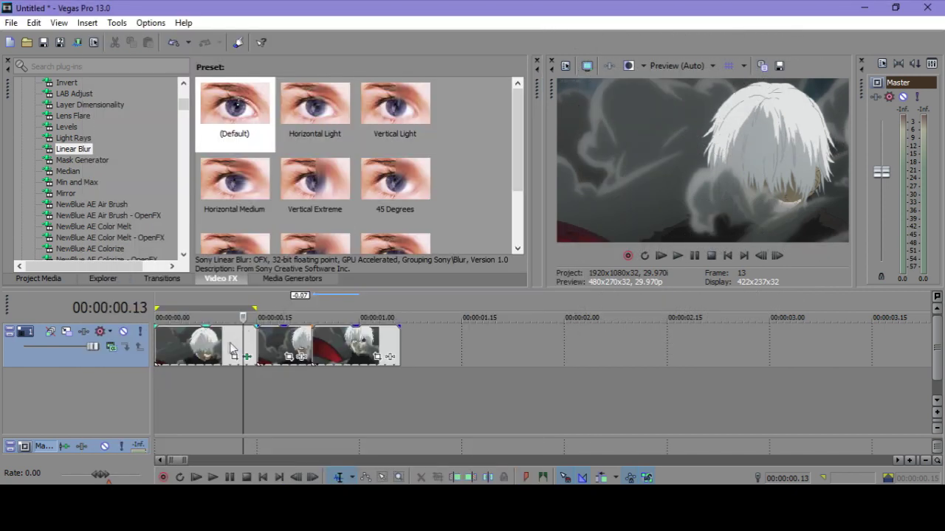
# Apply the Linear Blur preset 30 Degrees Light to the second clip on the timeline
pyautogui.click(231, 351)
pyautogui.press('Right')
pyautogui.press('Right')
pyautogui.press('Right')
pyautogui.press('Right')
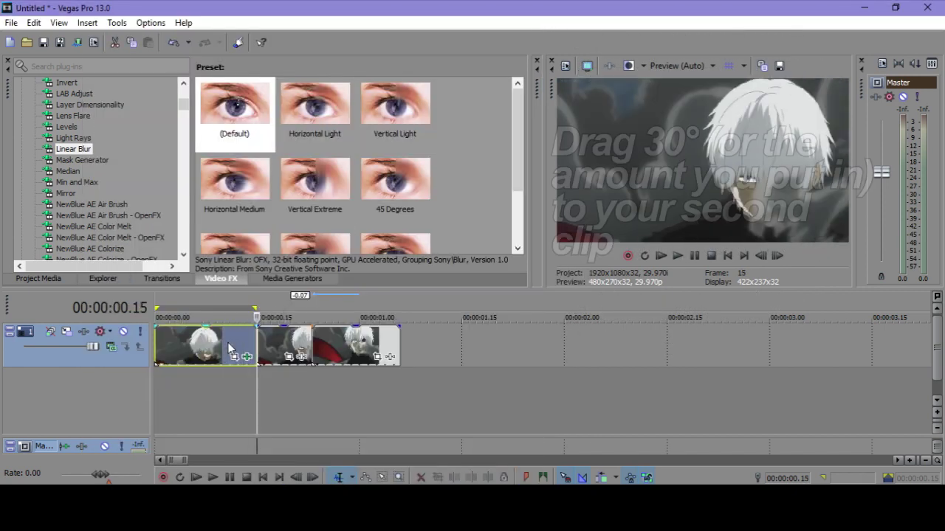
pyautogui.moveTo(519, 185); pyautogui.dragTo(521, 227)
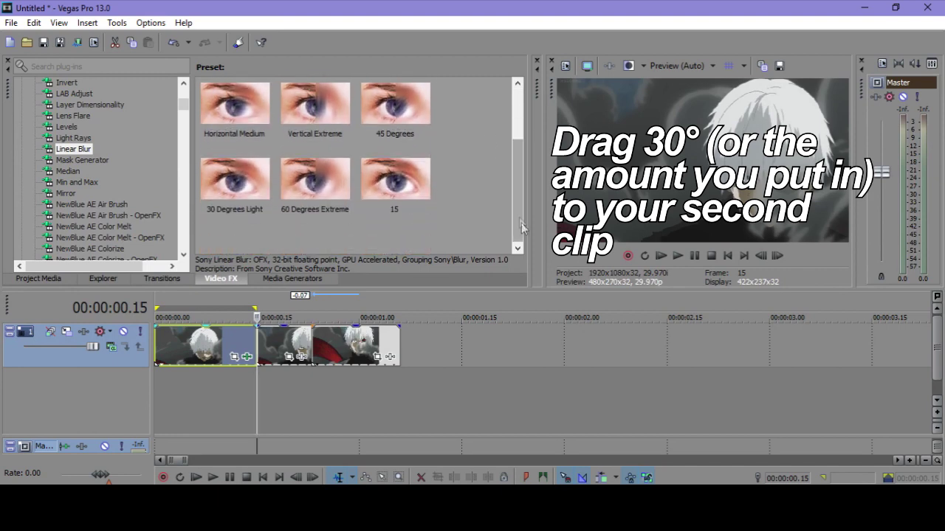
pyautogui.moveTo(234, 181); pyautogui.dragTo(280, 286)
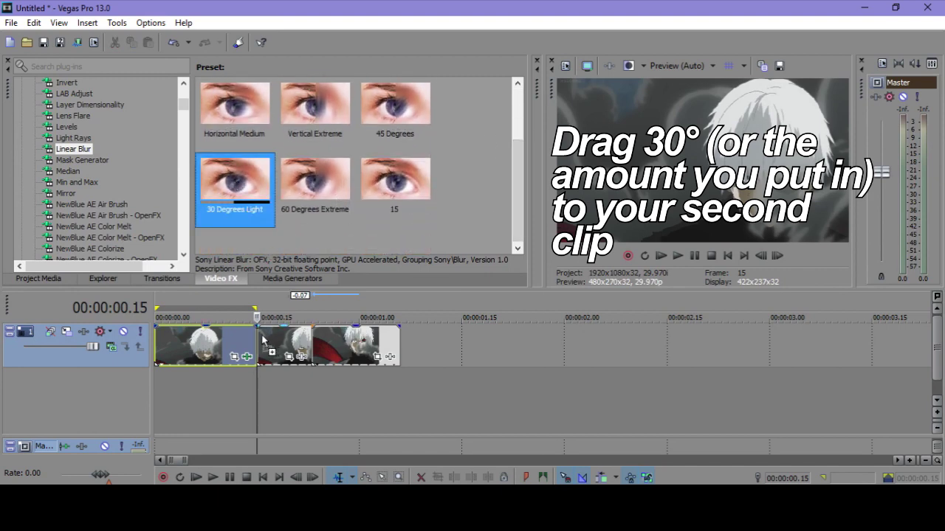
pyautogui.moveTo(262, 338); pyautogui.dragTo(261, 334)
# Animate the second clip's blur Angle and Amount, setting both to 0 in a keyframe at 00:00:00.02
pyautogui.click(361, 126)
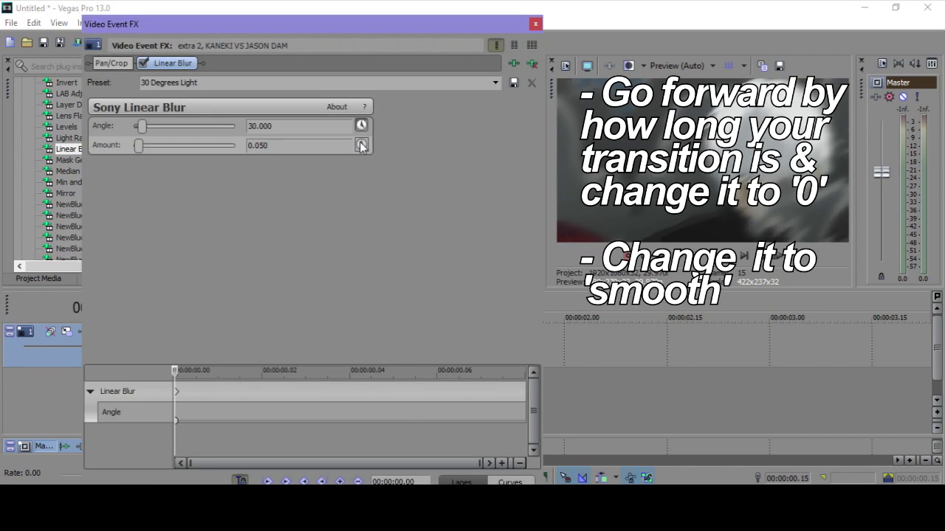
pyautogui.click(361, 146)
pyautogui.click(176, 417)
pyautogui.press('Right')
pyautogui.press('Right')
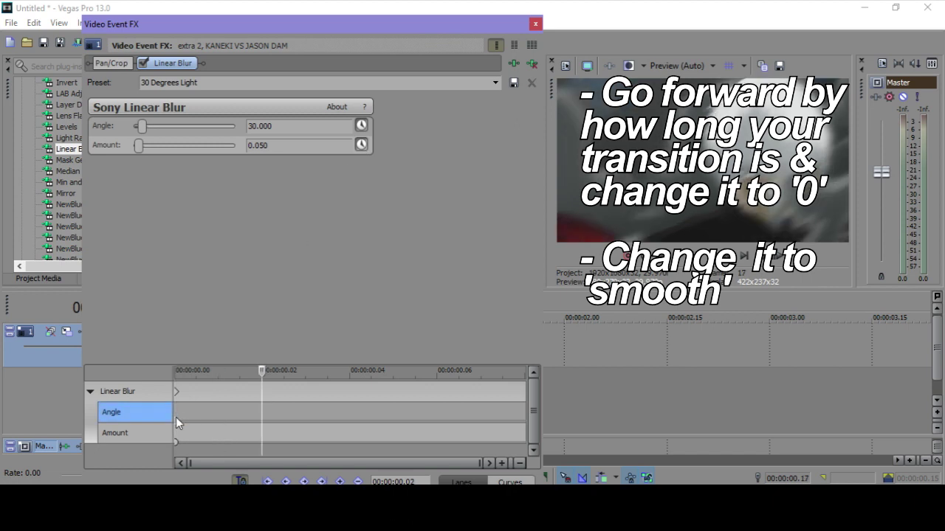
pyautogui.moveTo(145, 129); pyautogui.dragTo(133, 145)
# Set the second clip's starting Angle and Amount keyframes to Smooth interpolation and close the effect settings
pyautogui.click(177, 421)
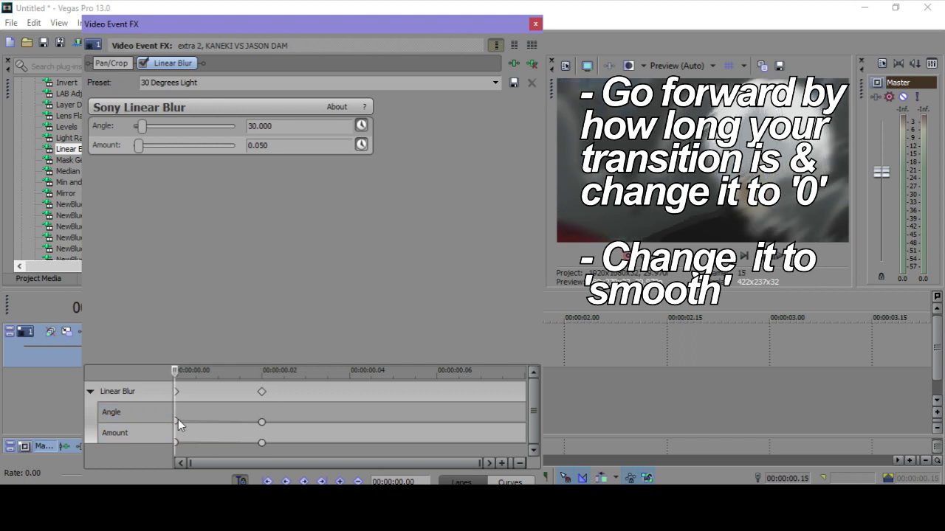
pyautogui.rightClick(178, 419)
pyautogui.click(251, 313)
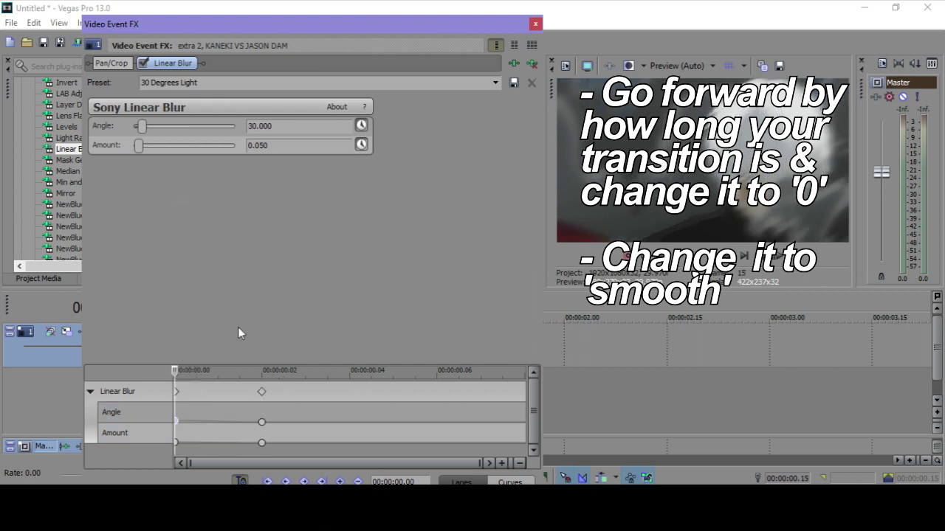
pyautogui.click(176, 442)
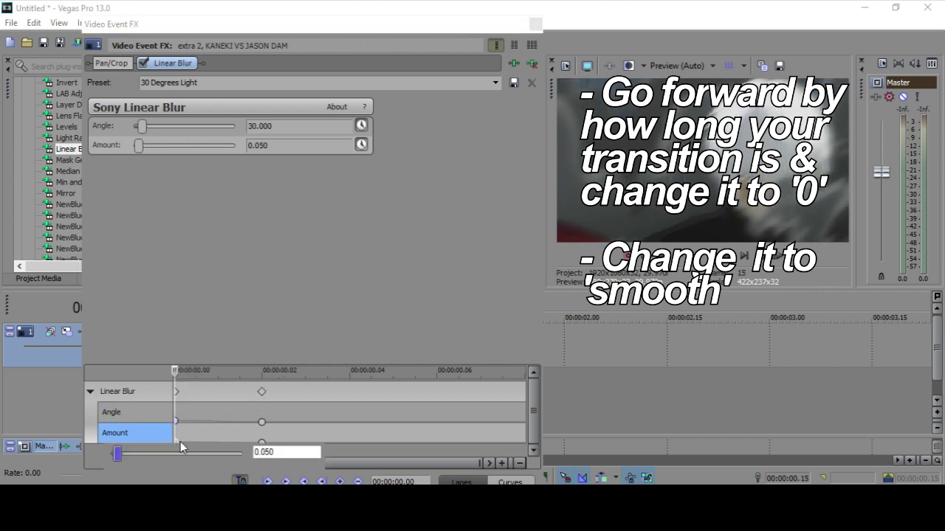
pyautogui.rightClick(176, 442)
pyautogui.click(223, 335)
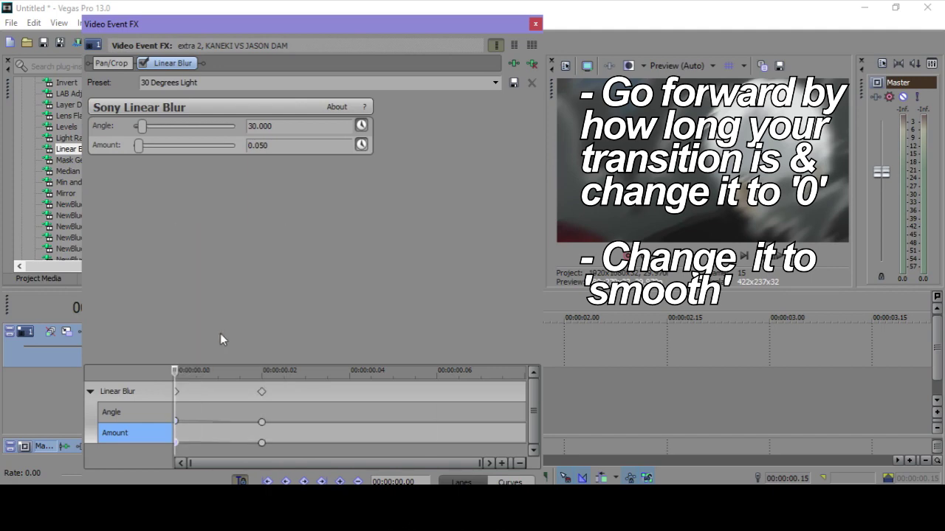
pyautogui.click(535, 23)
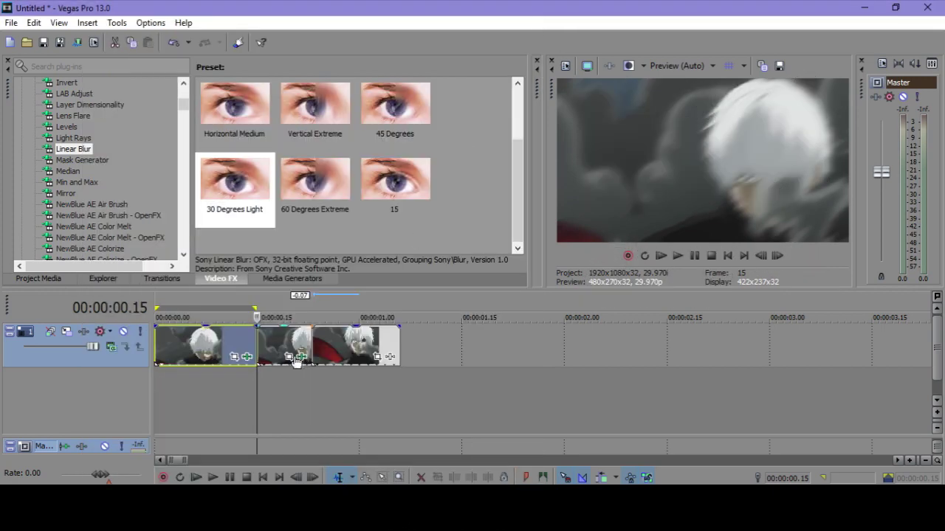
# Step frame by frame across the cut between the first and second clips to check the blur transition
pyautogui.click(243, 349)
pyautogui.press('Right')
pyautogui.press('Right')
pyautogui.press('Right')
pyautogui.press('Right')
pyautogui.press('Right')
pyautogui.press('Right')
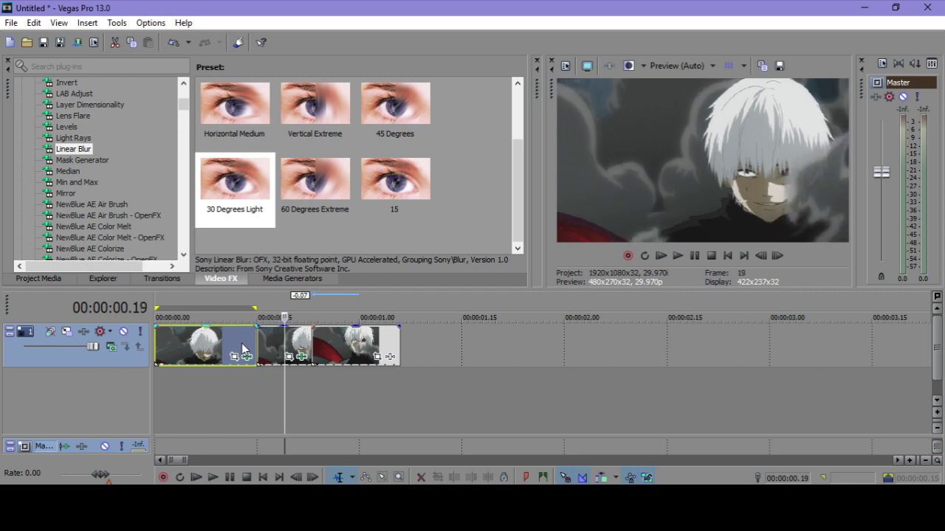
# Shrink the second clip's Pan/Crop frame to about 1,817 by 1,022 at its first keyframe
pyautogui.click(289, 357)
pyautogui.click(189, 448)
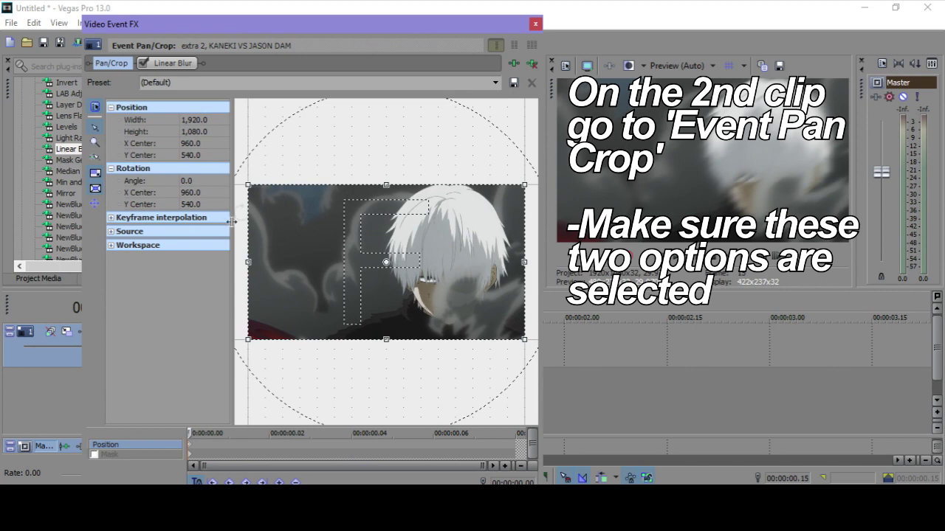
pyautogui.moveTo(248, 185); pyautogui.dragTo(255, 189)
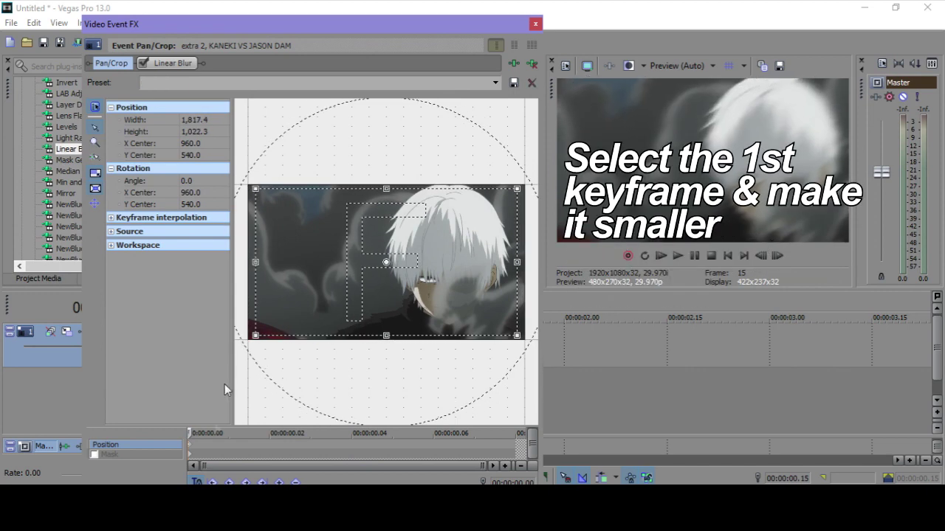
# Add shake keyframes by moving the crop frame's centre to about 935.9, 530.4 at 00:00:00.01 and 940.8, 549.6 at 00:00:00.02
pyautogui.press('Right')
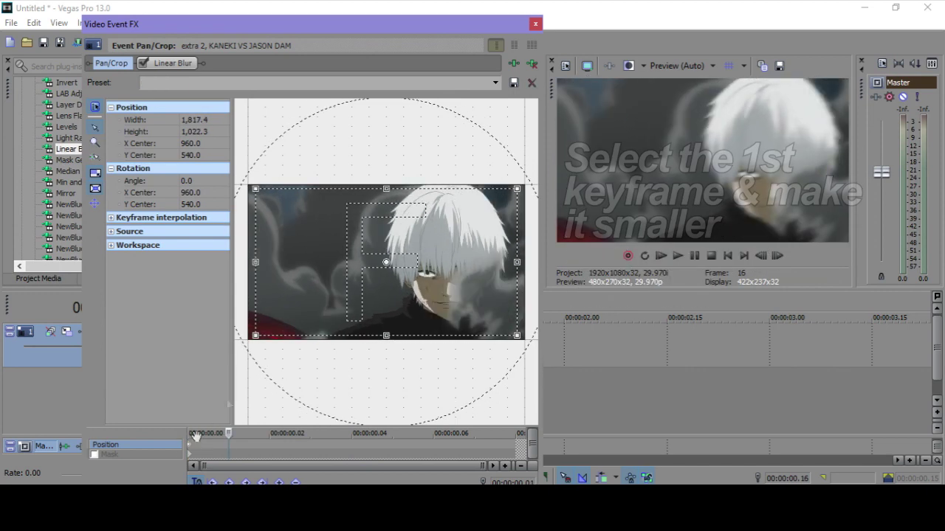
pyautogui.moveTo(278, 300); pyautogui.dragTo(274, 298)
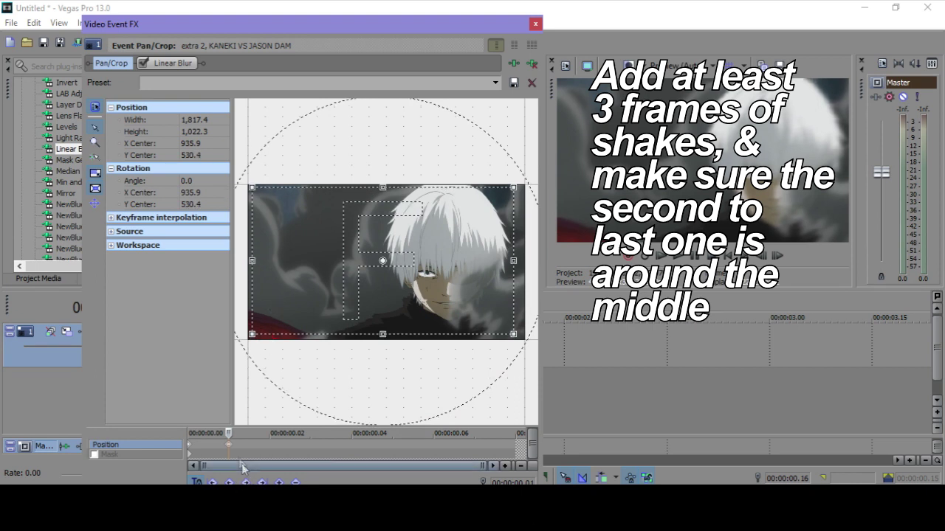
pyautogui.press('Right')
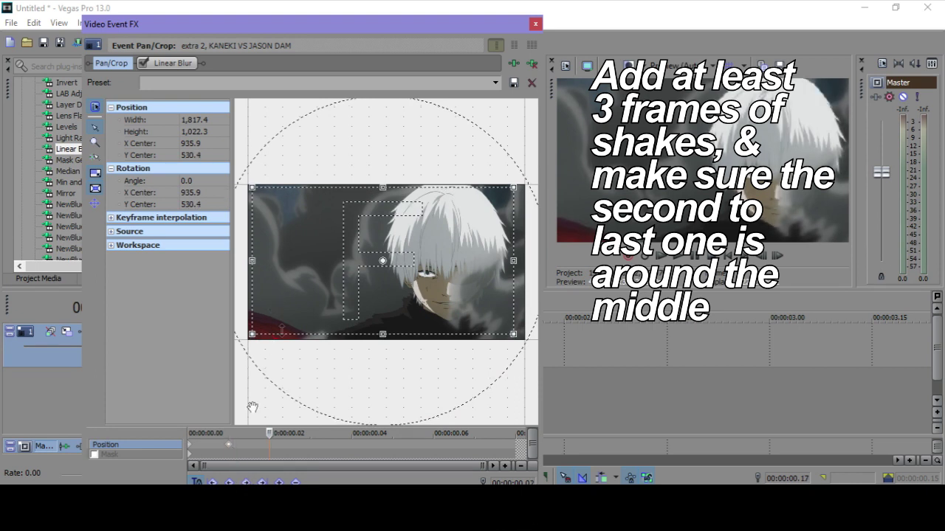
pyautogui.moveTo(289, 301); pyautogui.dragTo(289, 304)
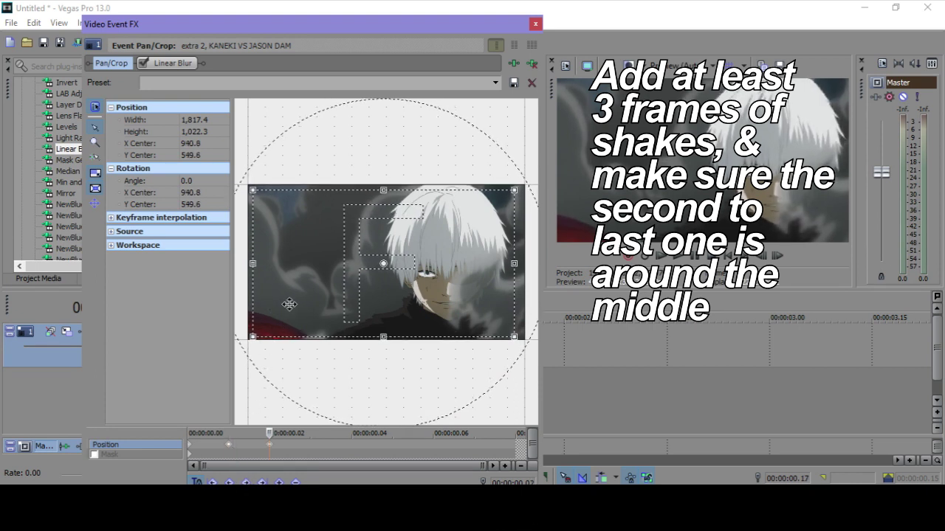
# Add a final shake keyframe at 00:00:00.03 with the crop frame centred on the image
pyautogui.press('Right')
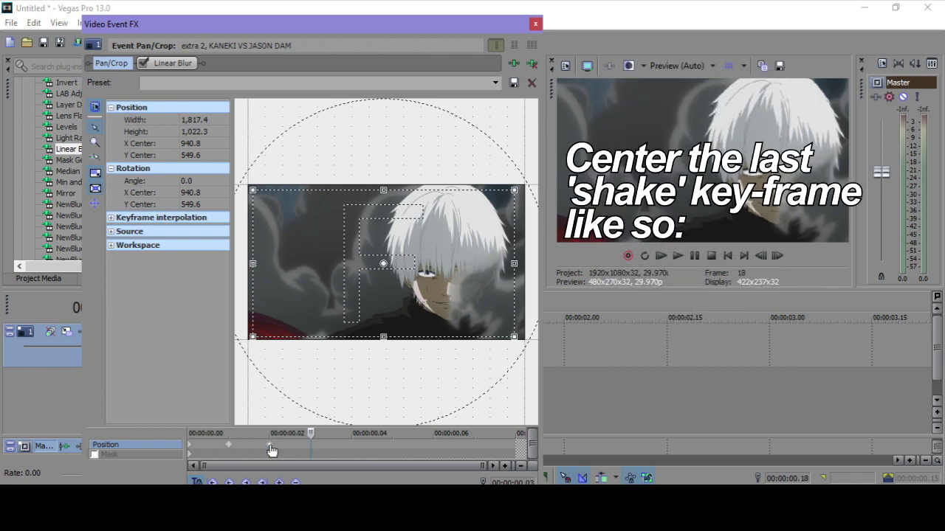
pyautogui.rightClick(338, 304)
pyautogui.click(361, 327)
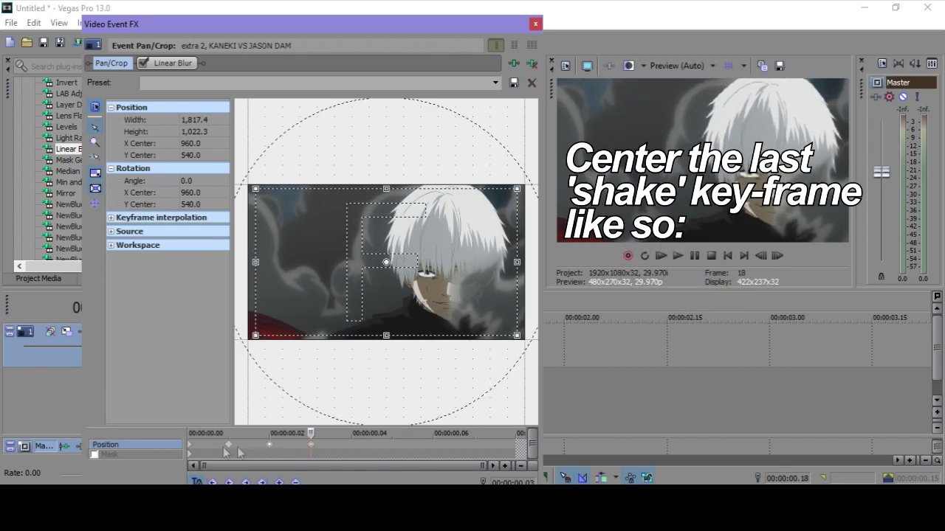
# Review the shake frames and move the crop frame's centre at 00:00:00.02 to about 969.6, 540.0
pyautogui.press('Right')
pyautogui.press('Right')
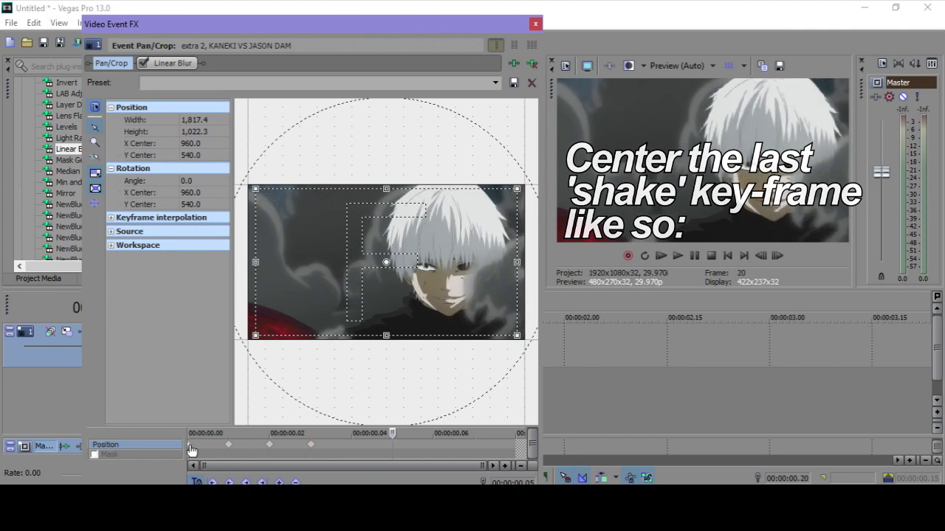
pyautogui.press('Left')
pyautogui.press('Left')
pyautogui.press('Left')
pyautogui.press('Left')
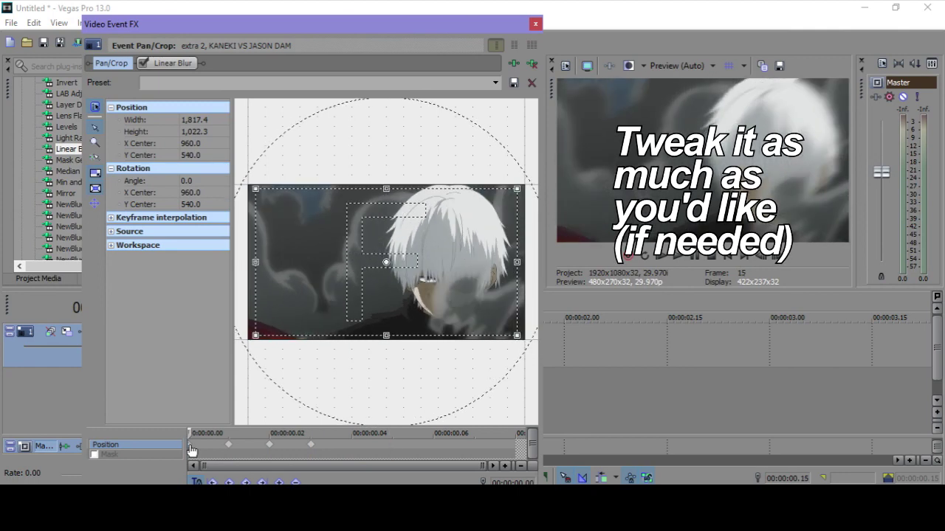
pyautogui.press('Right')
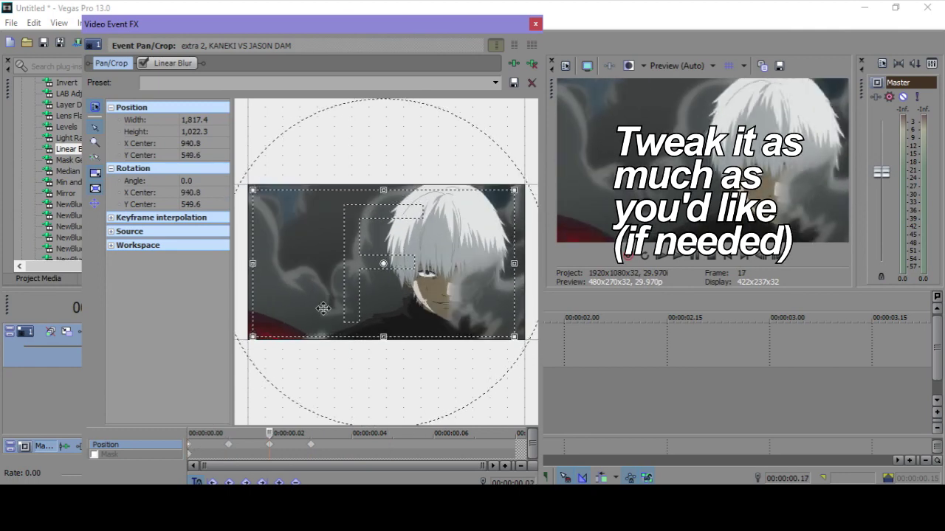
pyautogui.moveTo(377, 279); pyautogui.dragTo(382, 278)
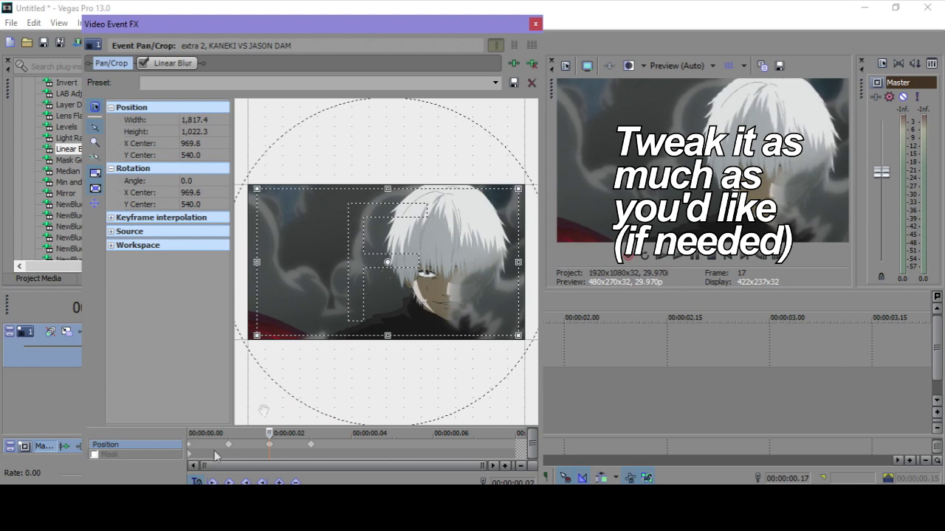
# Change all of the second clip's Pan/Crop position keyframes to Smooth interpolation and close the Pan/Crop settings
pyautogui.press('Right')
pyautogui.press('Right')
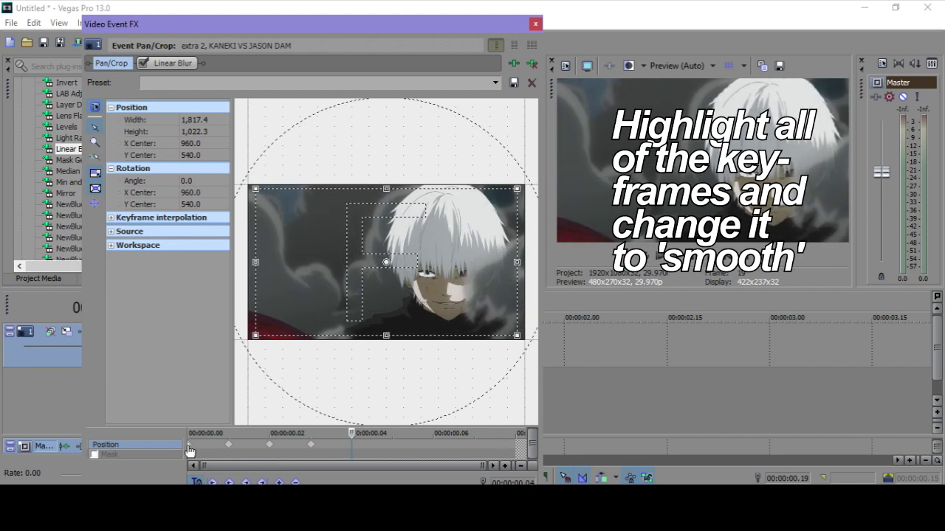
pyautogui.click(311, 445)
pyautogui.click(326, 444)
pyautogui.hotkey('ctrl', 'a')
pyautogui.rightClick(270, 444)
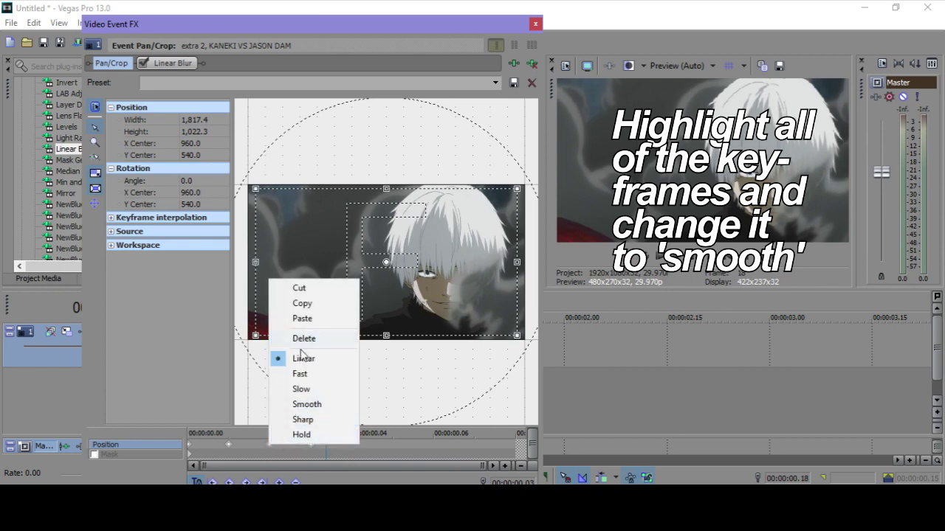
pyautogui.click(301, 404)
pyautogui.click(536, 24)
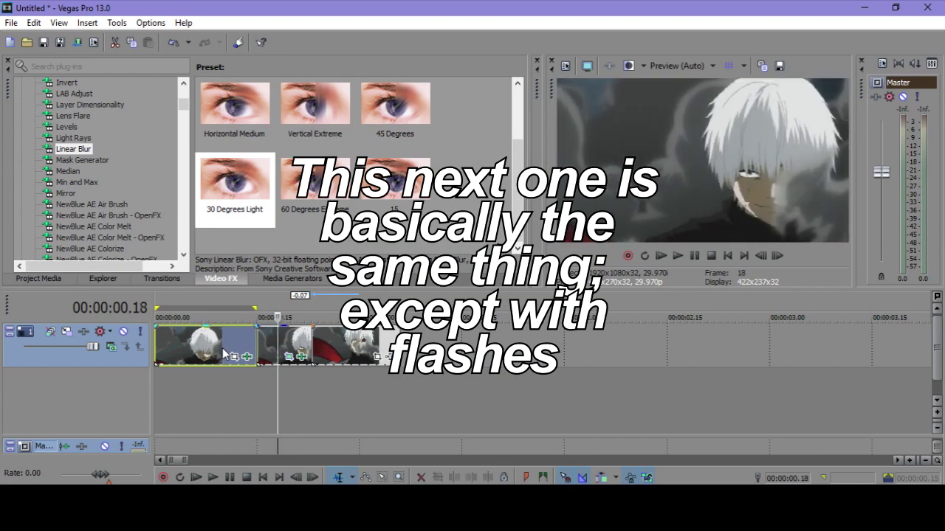
# Play back the transition and reopen the second clip's Linear Blur settings
pyautogui.click(662, 259)
pyautogui.click(696, 258)
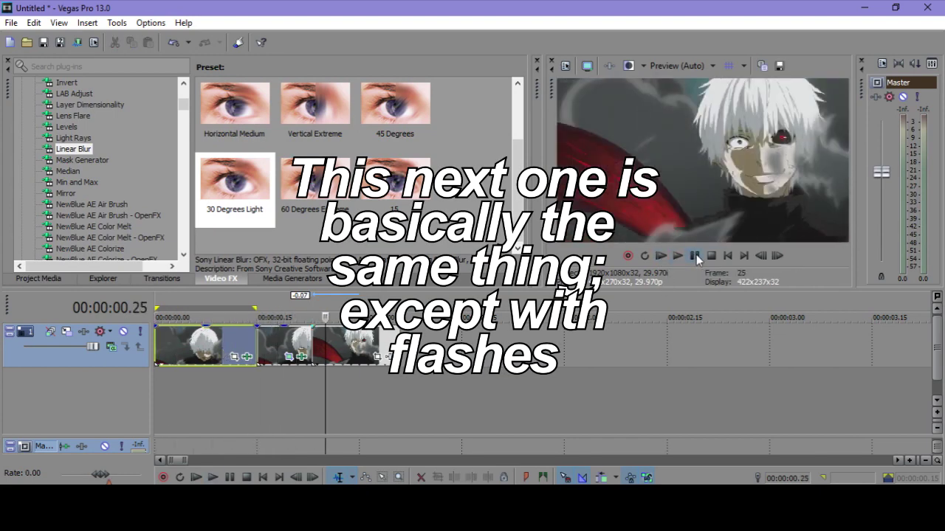
pyautogui.click(305, 361)
pyautogui.click(301, 358)
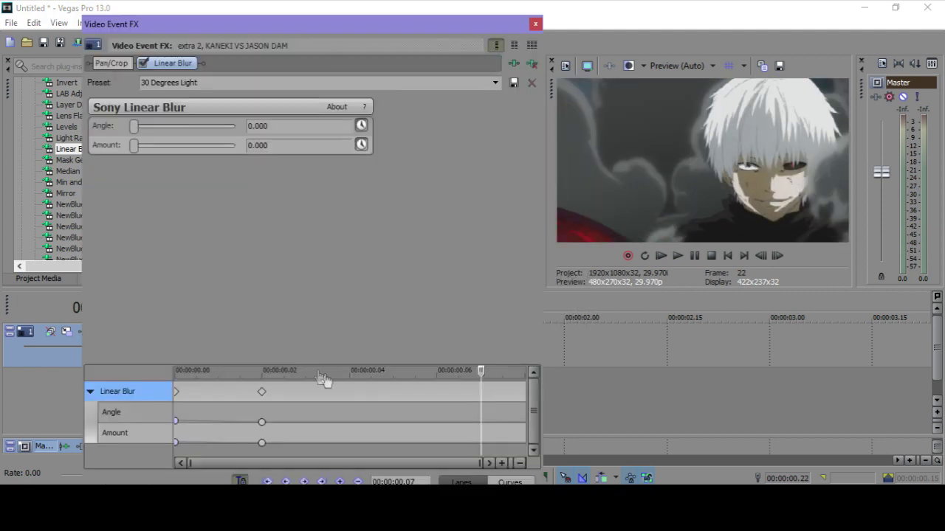
# Add second-clip Linear Blur keyframes at 00:00:00.06 with zero blur and at the clip's end, applying the 30 Degrees Light preset to the last one
pyautogui.moveTo(482, 369); pyautogui.dragTo(527, 372)
pyautogui.press('Left')
pyautogui.press('Left')
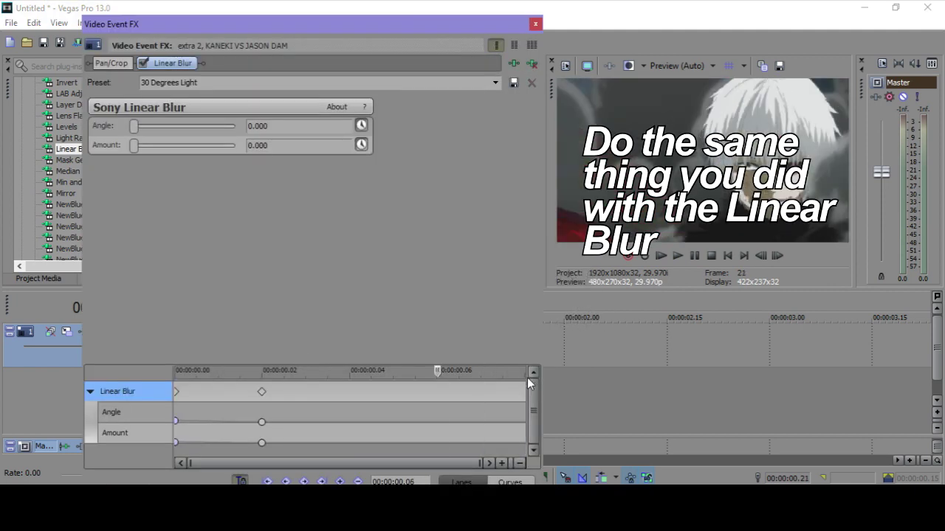
pyautogui.moveTo(484, 375); pyautogui.dragTo(529, 375)
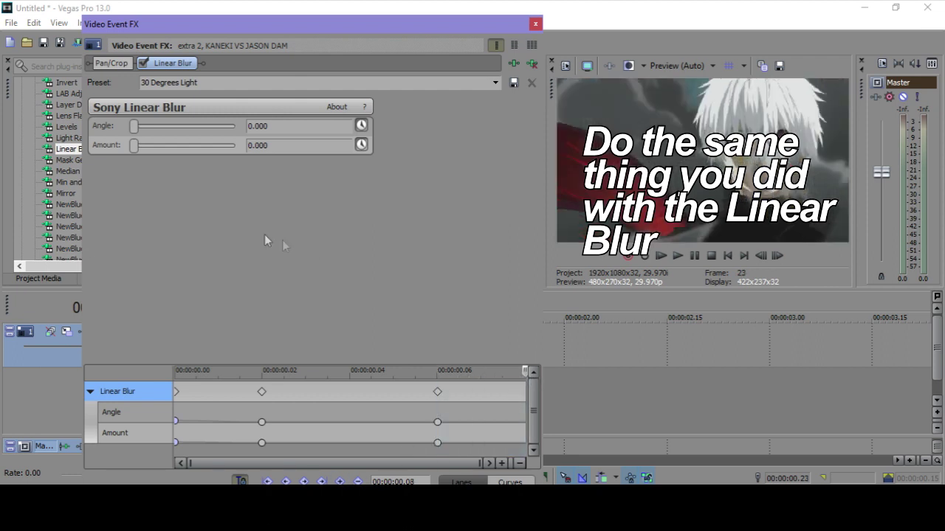
pyautogui.click(495, 82)
pyautogui.click(449, 152)
# Change the Angle and Amount keyframes at 00:00:00.06 to Smooth interpolation and close the second clip's effect settings
pyautogui.click(437, 421)
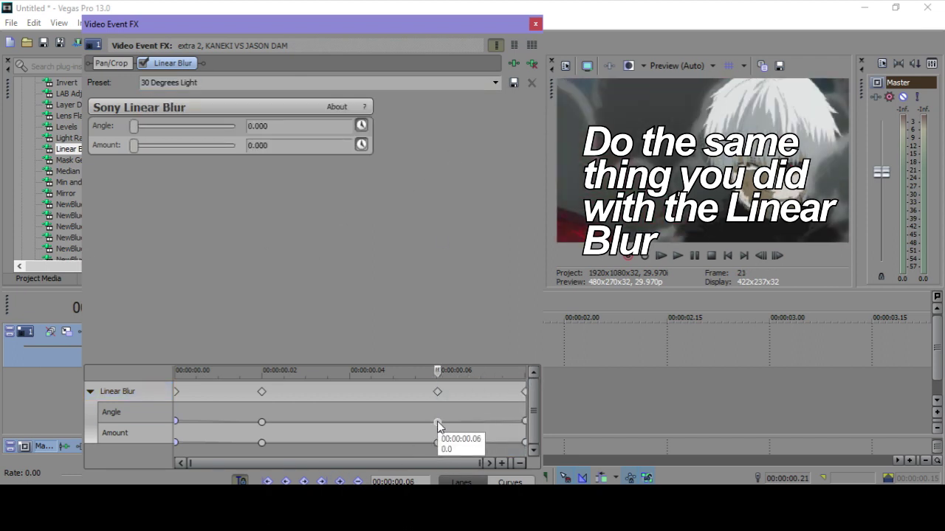
pyautogui.click(437, 443)
pyautogui.rightClick(437, 446)
pyautogui.click(446, 335)
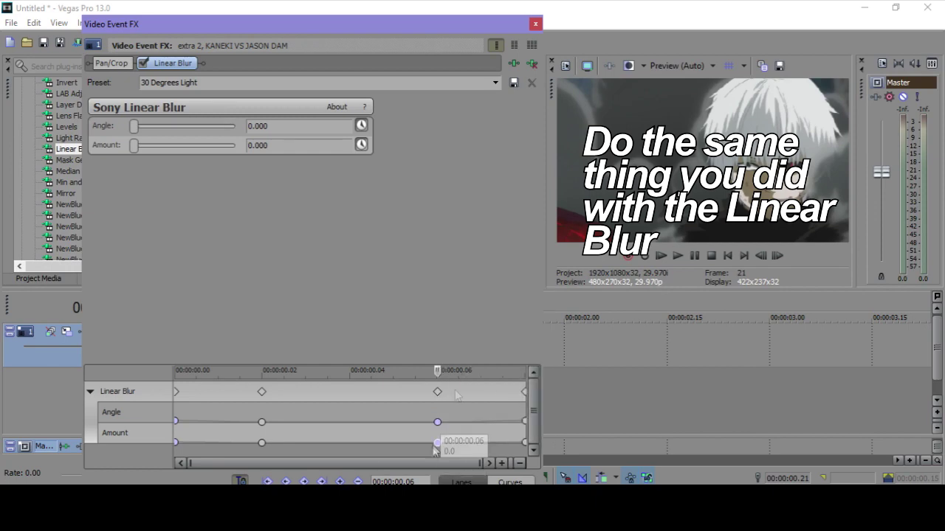
pyautogui.click(535, 24)
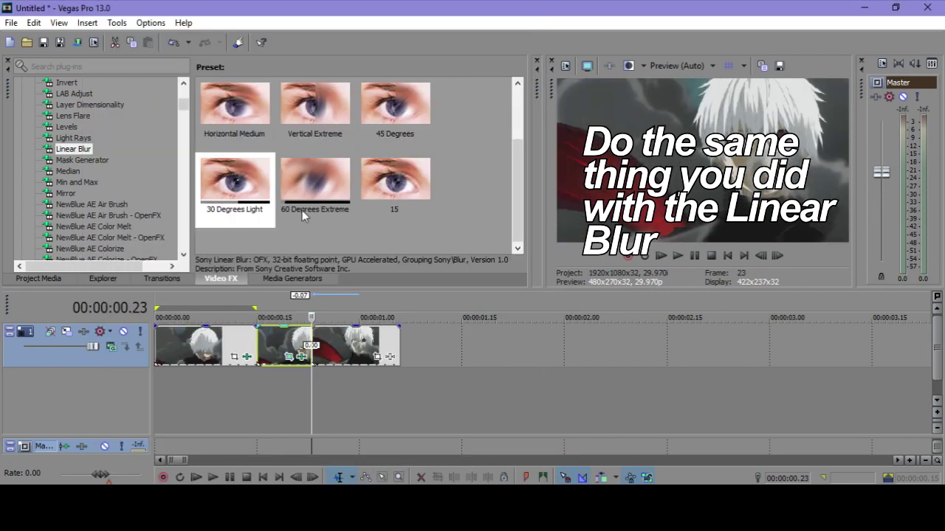
# Open the third clip's Linear Blur settings and add a keyframe at 00:00:00.02 with Angle and Amount reduced to 0
pyautogui.moveTo(314, 310); pyautogui.dragTo(330, 345)
pyautogui.click(177, 396)
pyautogui.press('Right')
pyautogui.press('Right')
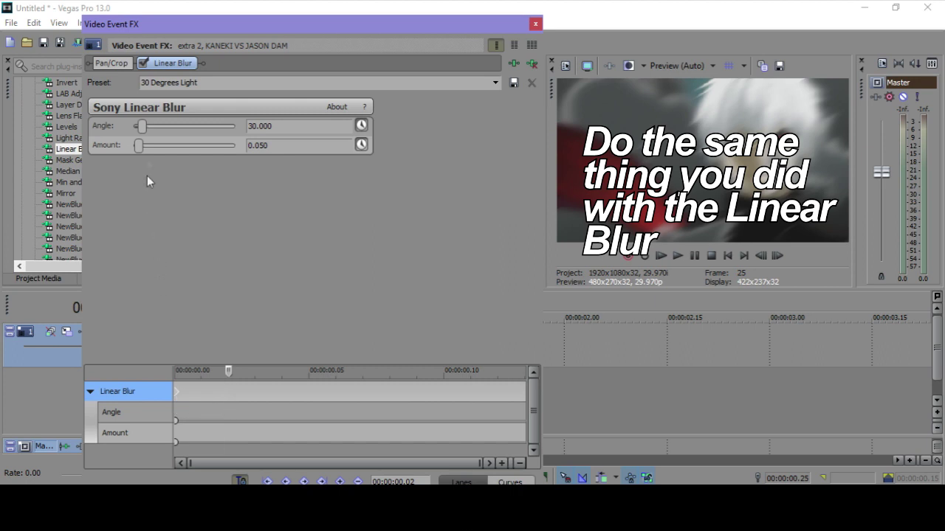
pyautogui.moveTo(142, 125); pyautogui.dragTo(130, 146)
# Change the third clip's first Angle and Amount keyframes to Smooth interpolation and close the Linear Blur settings
pyautogui.rightClick(176, 422)
pyautogui.click(198, 328)
pyautogui.rightClick(176, 443)
pyautogui.click(203, 335)
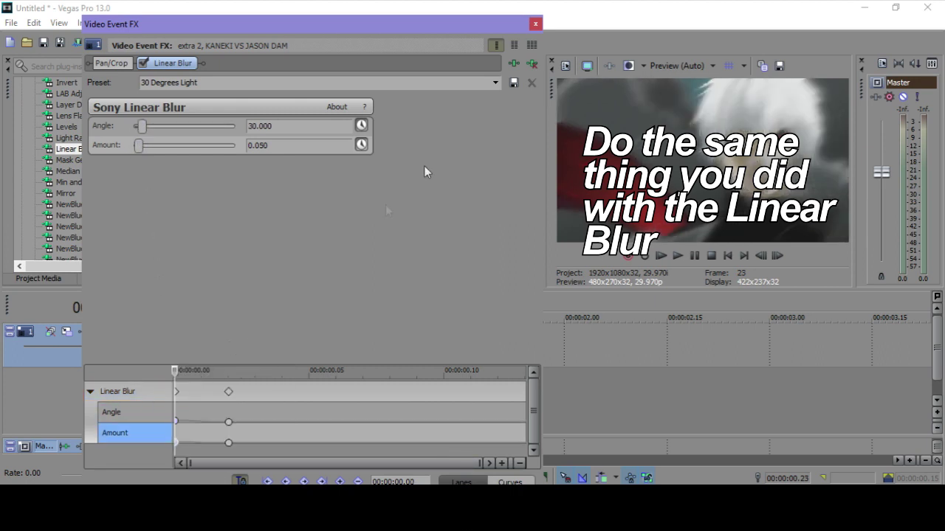
pyautogui.click(536, 24)
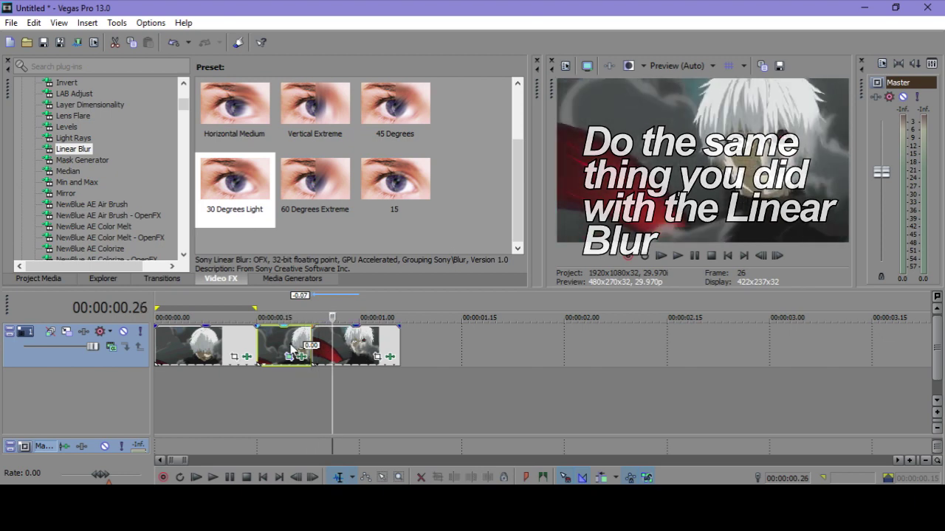
# Copy all of the second clip's Pan/Crop position keyframes and close its Pan/Crop settings
pyautogui.click(287, 357)
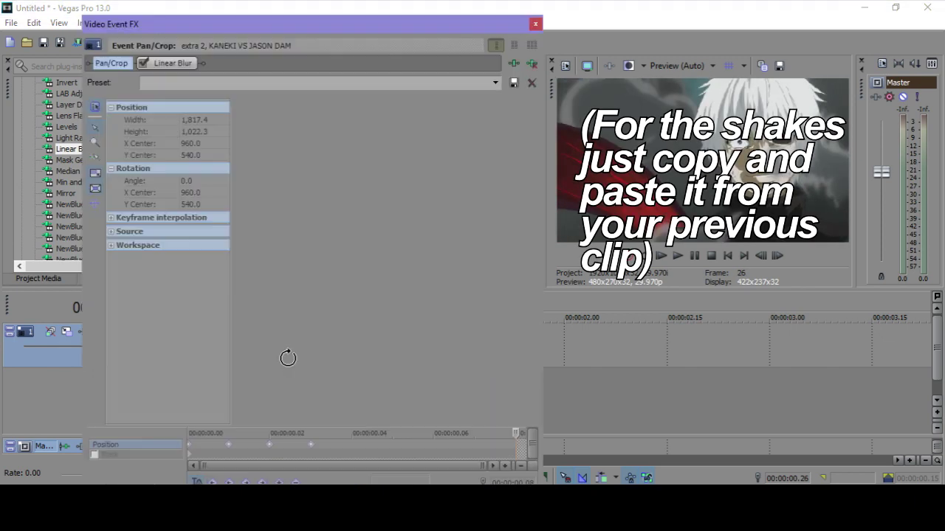
pyautogui.moveTo(350, 447); pyautogui.dragTo(177, 440)
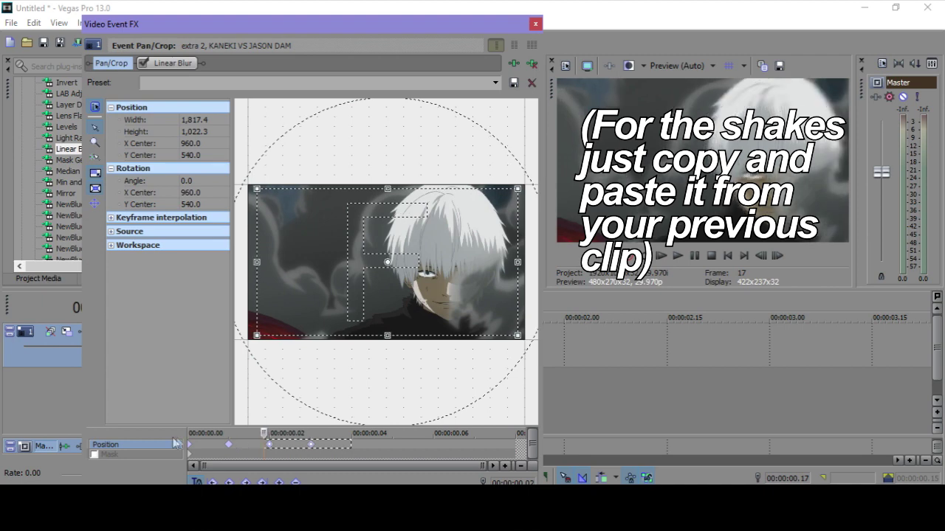
pyautogui.rightClick(229, 445)
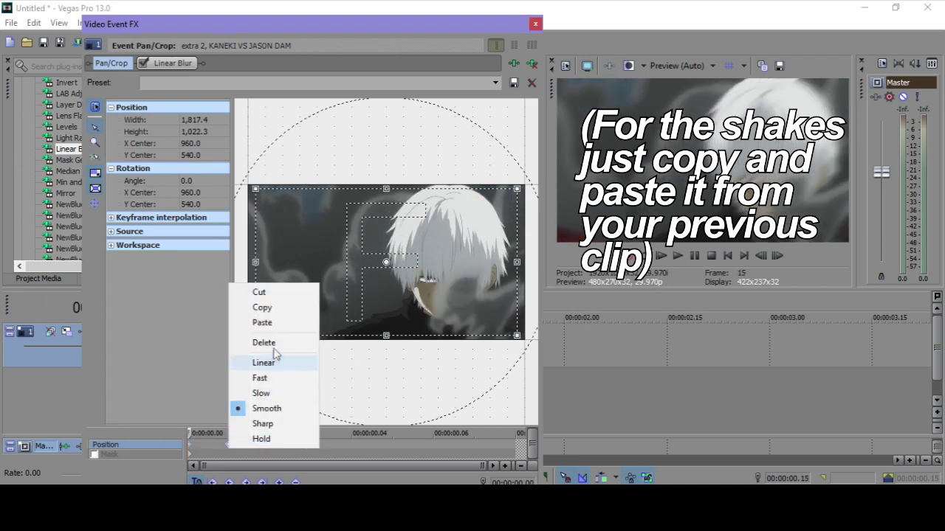
pyautogui.click(275, 307)
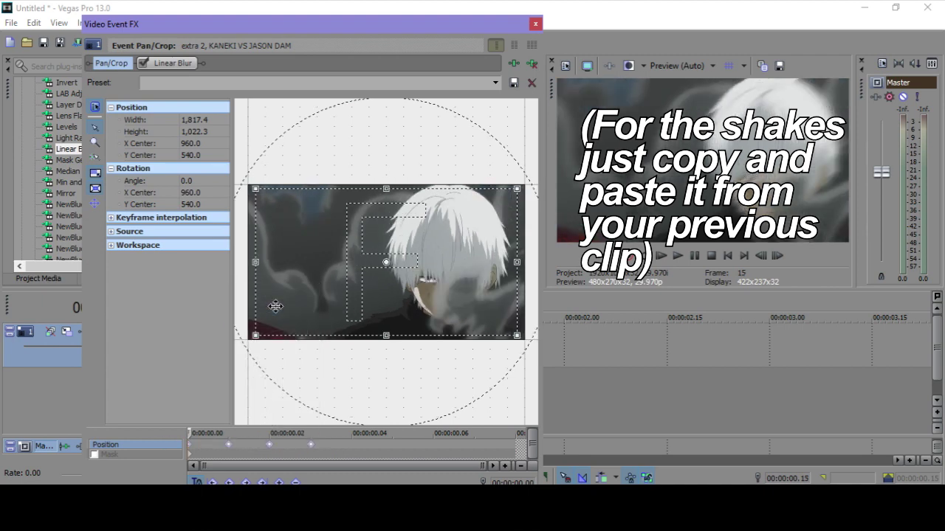
pyautogui.click(534, 25)
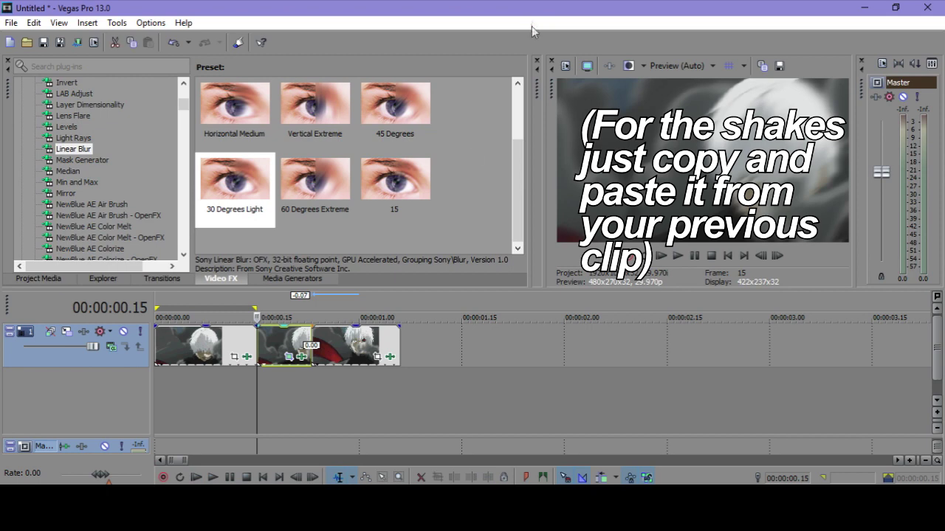
# Paste the copied shake keyframes at the start of the third clip's Pan/Crop timeline, check them frame by frame, and play back the result
pyautogui.click(319, 367)
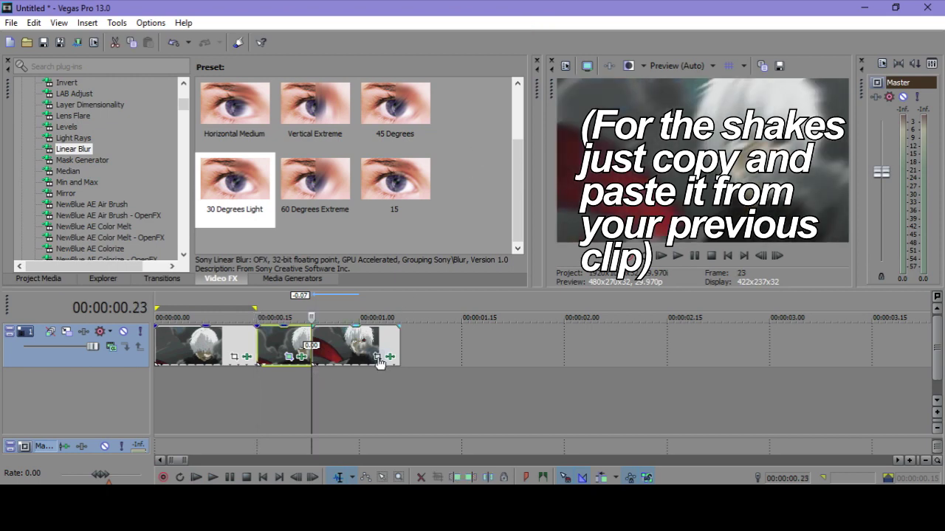
pyautogui.click(378, 358)
pyautogui.rightClick(190, 449)
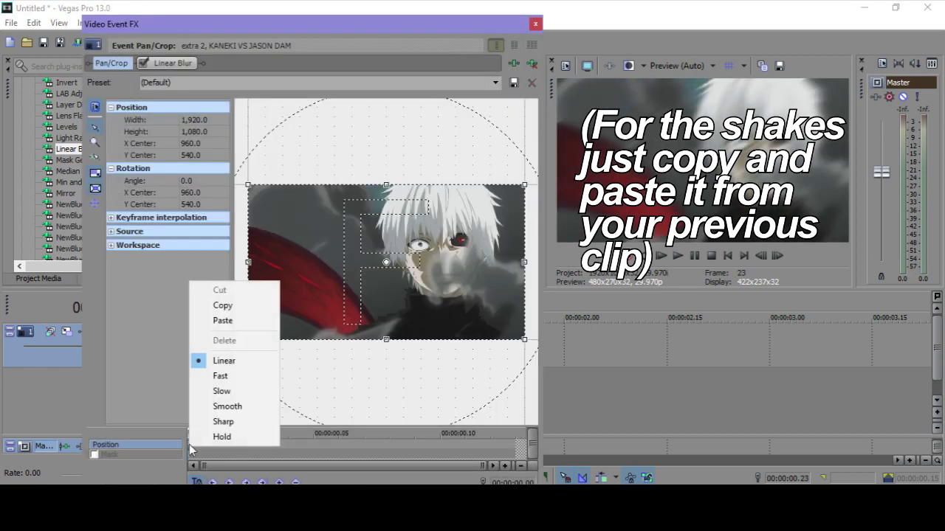
pyautogui.click(229, 326)
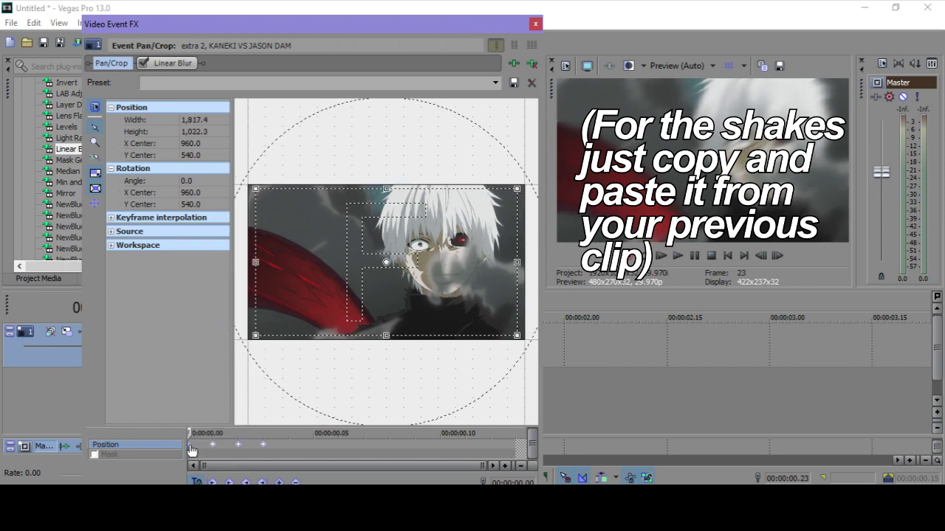
pyautogui.press('Right')
pyautogui.press('Right')
pyautogui.press('Right')
pyautogui.press('Right')
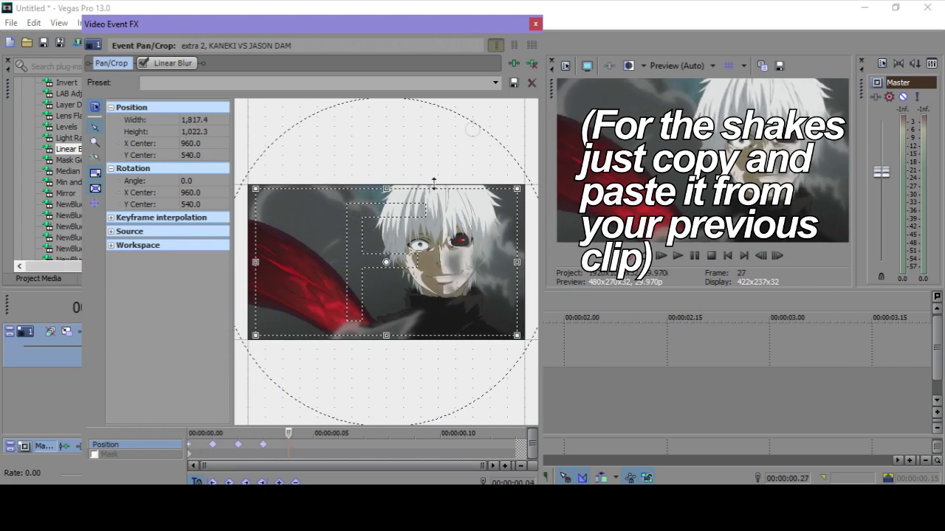
pyautogui.click(535, 23)
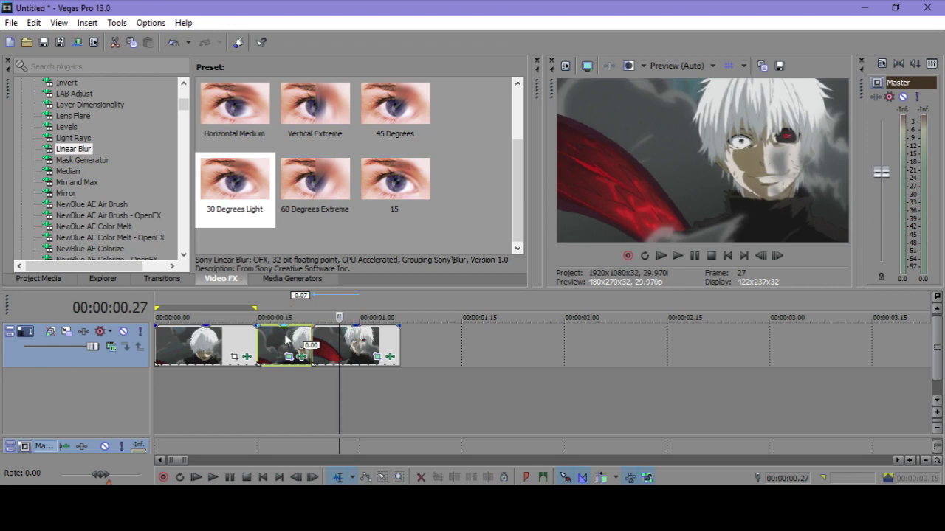
pyautogui.click(662, 256)
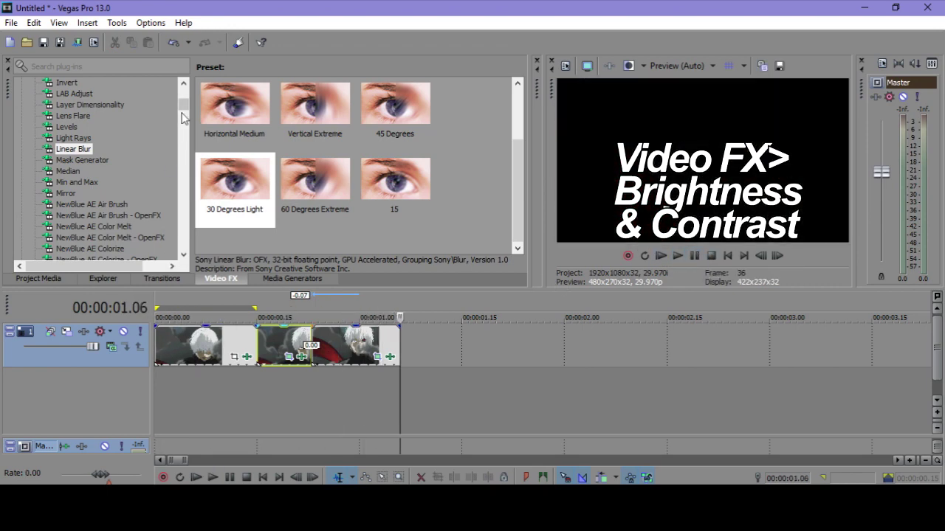
# Apply the Brightness and Contrast effect's (Default) preset to the second clip and enable keyframe animation for Brightness
pyautogui.moveTo(185, 110); pyautogui.dragTo(184, 98)
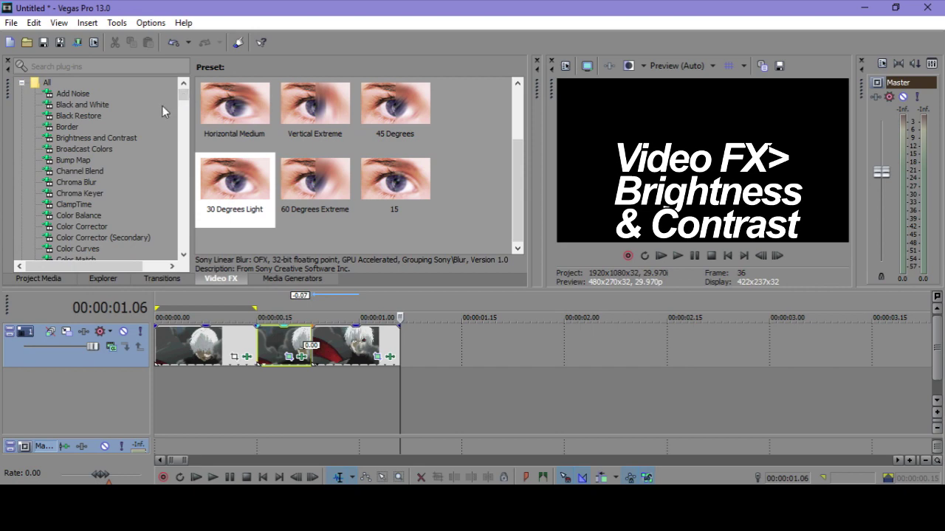
pyautogui.click(130, 138)
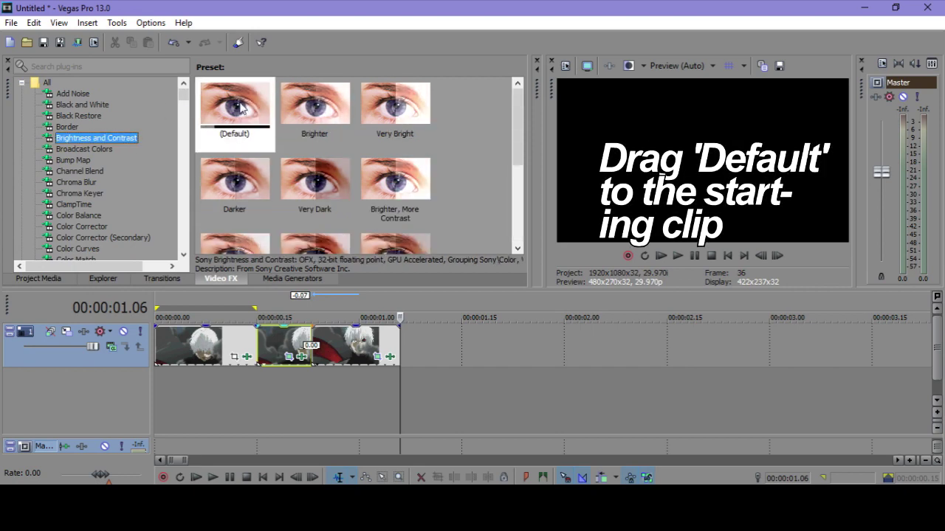
pyautogui.moveTo(242, 108); pyautogui.dragTo(260, 158)
pyautogui.moveTo(299, 344); pyautogui.dragTo(298, 341)
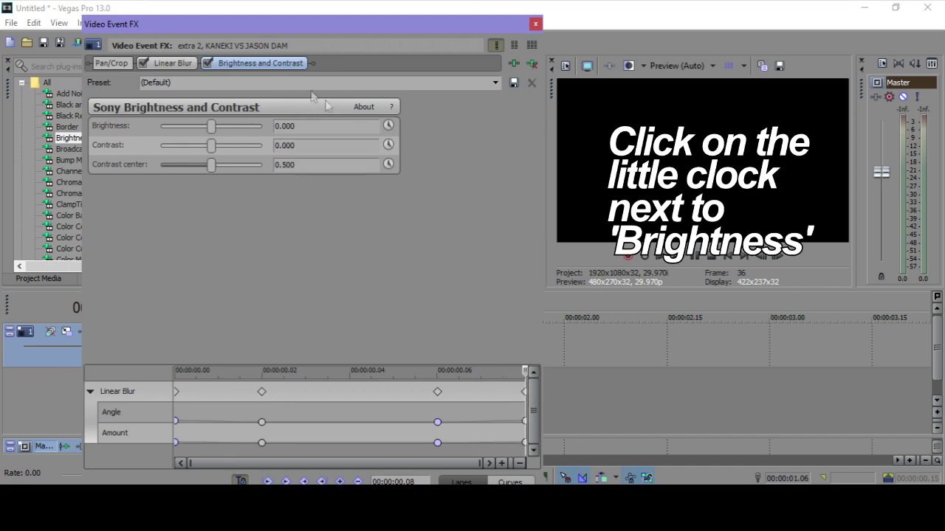
pyautogui.click(388, 125)
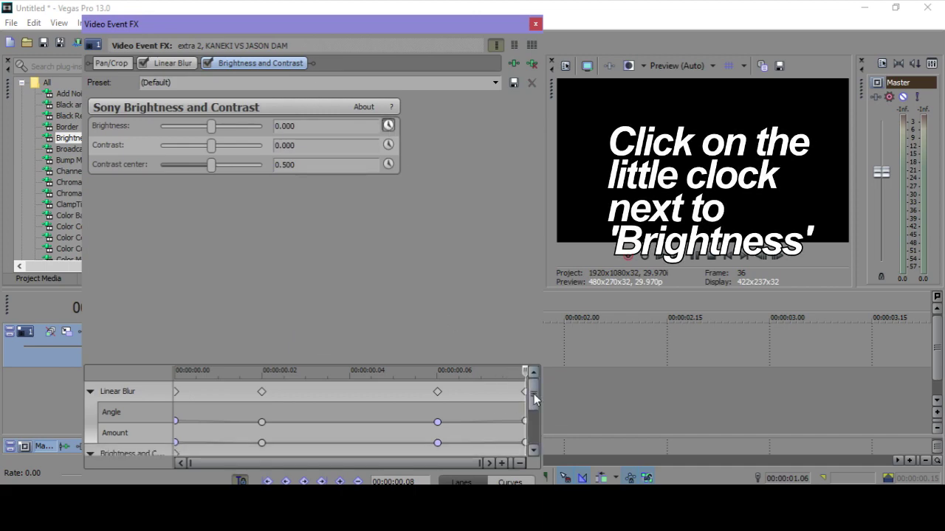
# Add a Brightness and Contrast keyframe at 00:00:00.06, two frames before the second clip's end, with unchanged brightness
pyautogui.moveTo(534, 399); pyautogui.dragTo(534, 436)
pyautogui.click(525, 407)
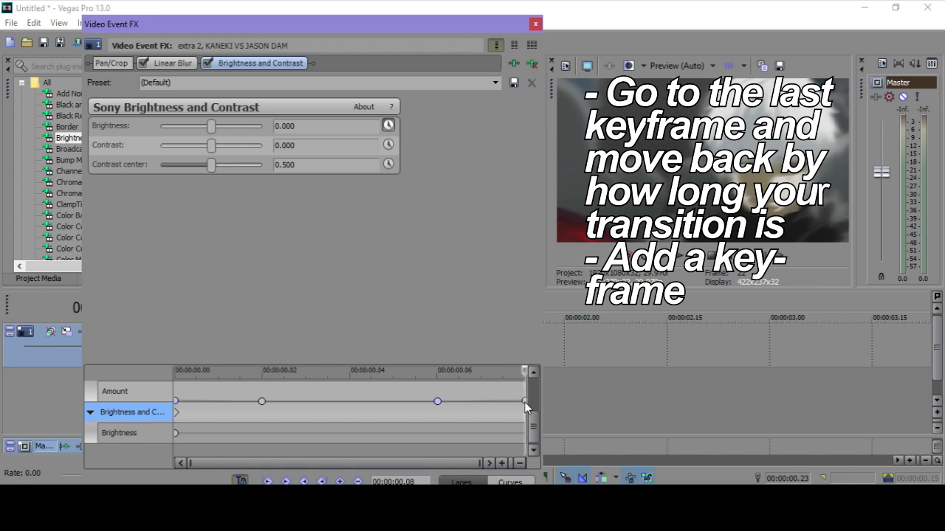
pyautogui.press('Left')
pyautogui.press('Left')
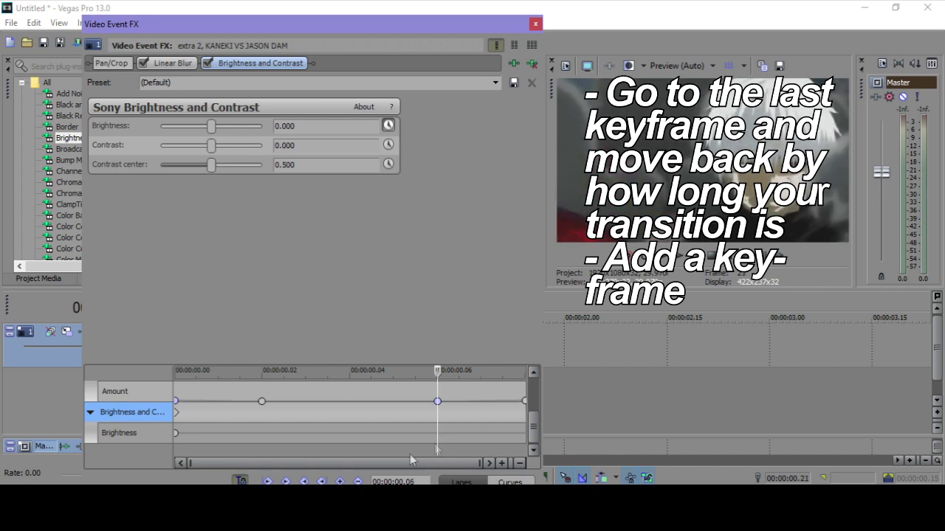
pyautogui.press('Right')
pyautogui.press('Right')
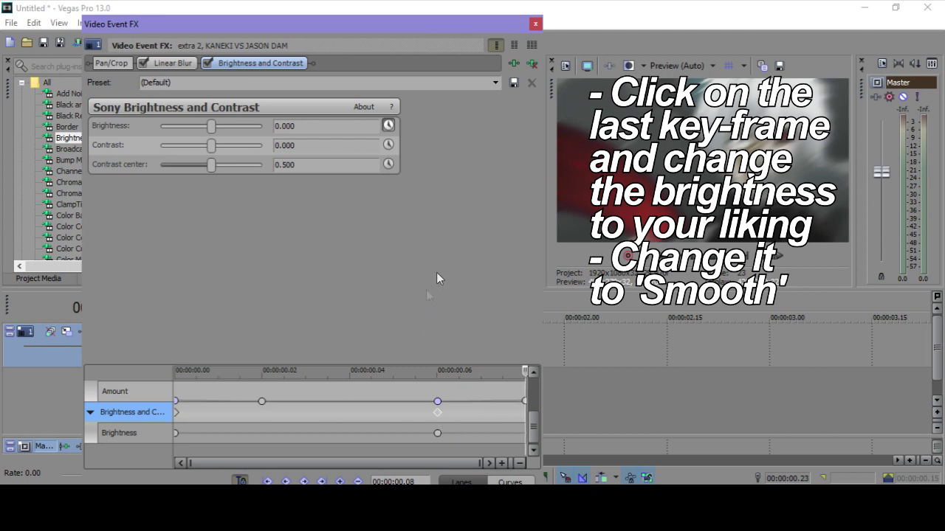
# Apply the Transition Flash preset at the second clip's last frame and set the 00:00:00.06 Brightness keyframe to Smooth
pyautogui.click(495, 80)
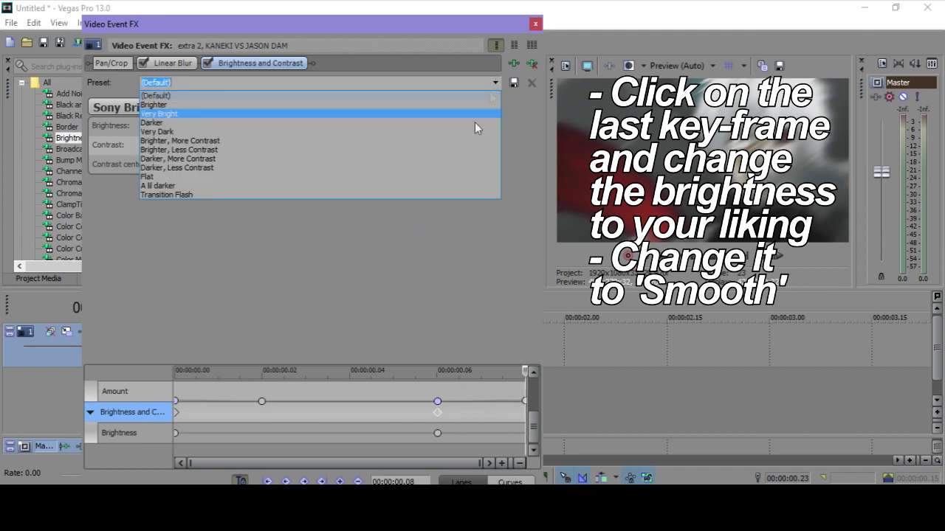
pyautogui.click(441, 195)
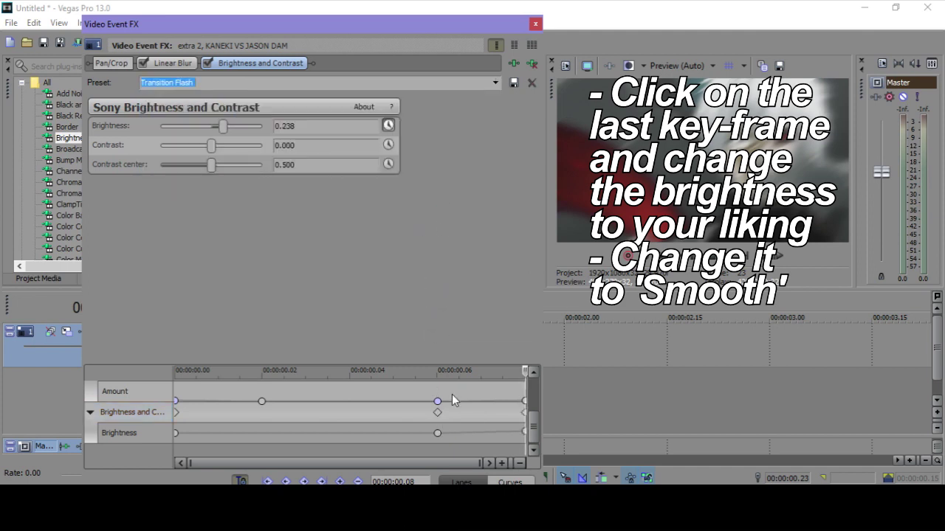
pyautogui.rightClick(438, 434)
pyautogui.click(471, 327)
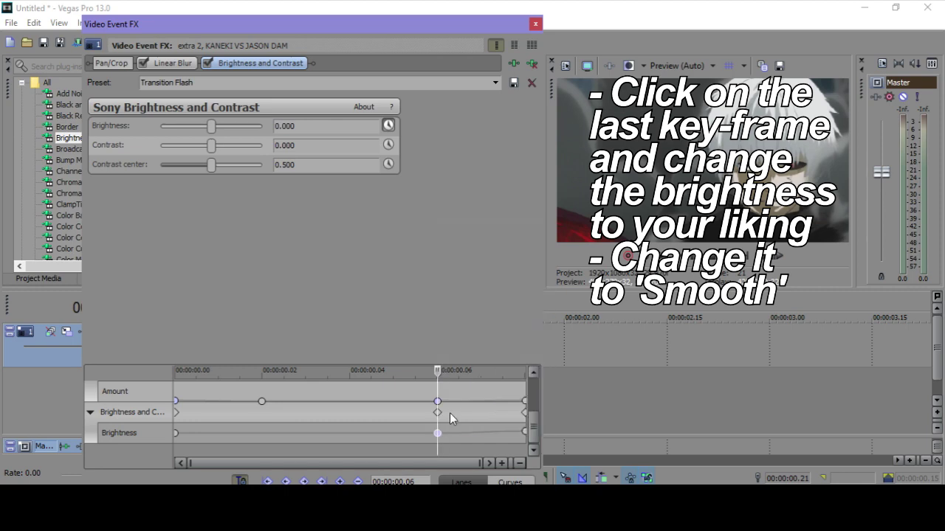
pyautogui.click(439, 433)
pyautogui.press('Right')
pyautogui.press('Right')
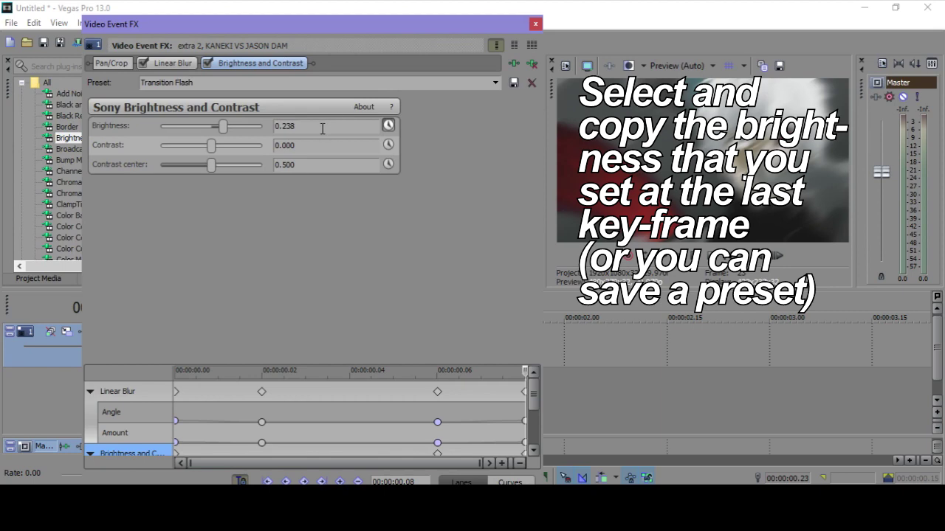
# Copy the Brightness value of the second clip's last keyframe and close the effect settings
pyautogui.rightClick(293, 126)
pyautogui.click(310, 169)
pyautogui.click(535, 24)
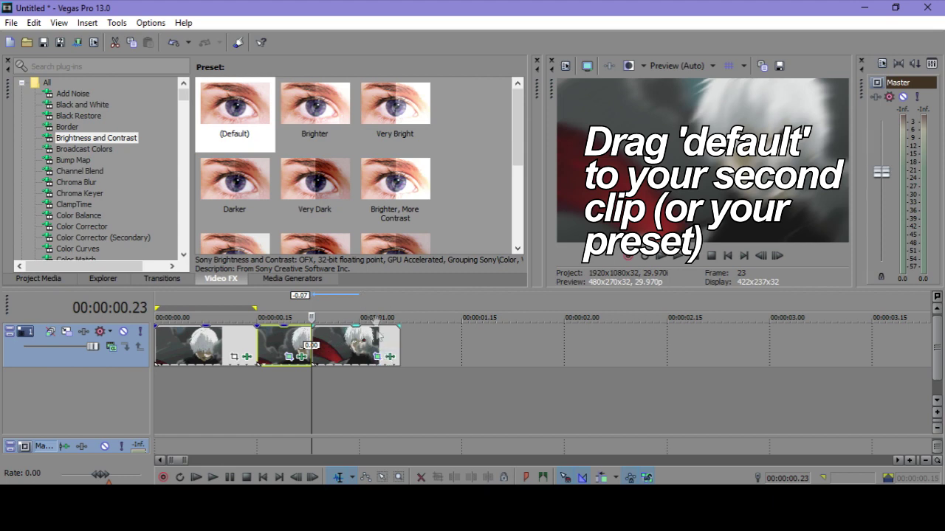
# Apply the Brightness and Contrast effect's (Default) preset to the third clip and enable keyframe animation for Brightness
pyautogui.moveTo(234, 107); pyautogui.dragTo(258, 177)
pyautogui.moveTo(313, 347); pyautogui.dragTo(326, 344)
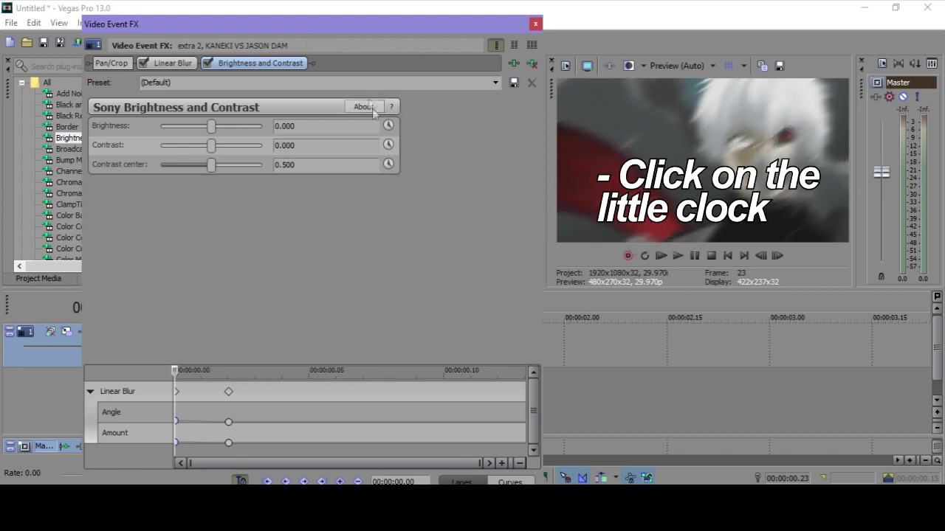
pyautogui.click(386, 126)
# Paste the copied Brightness value of 0.238 into the third clip's first Brightness keyframe
pyautogui.moveTo(534, 398); pyautogui.dragTo(534, 428)
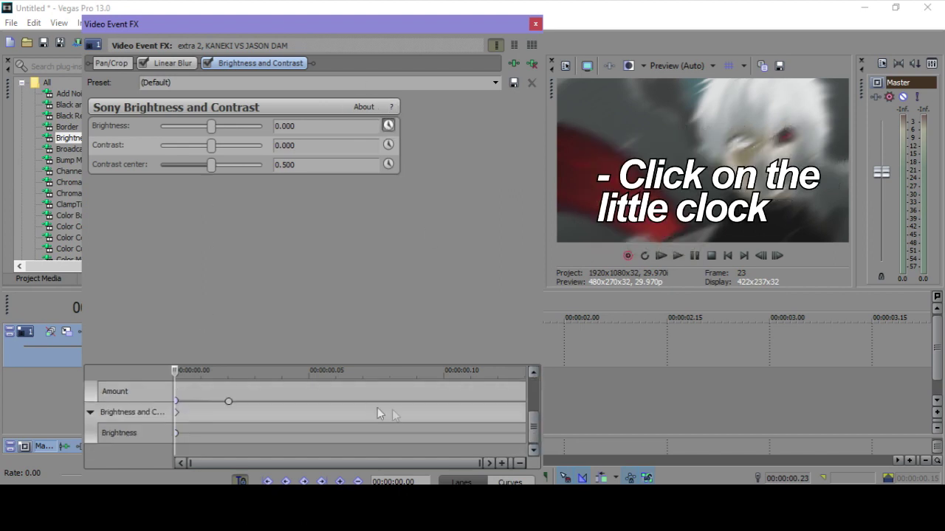
pyautogui.click(274, 127)
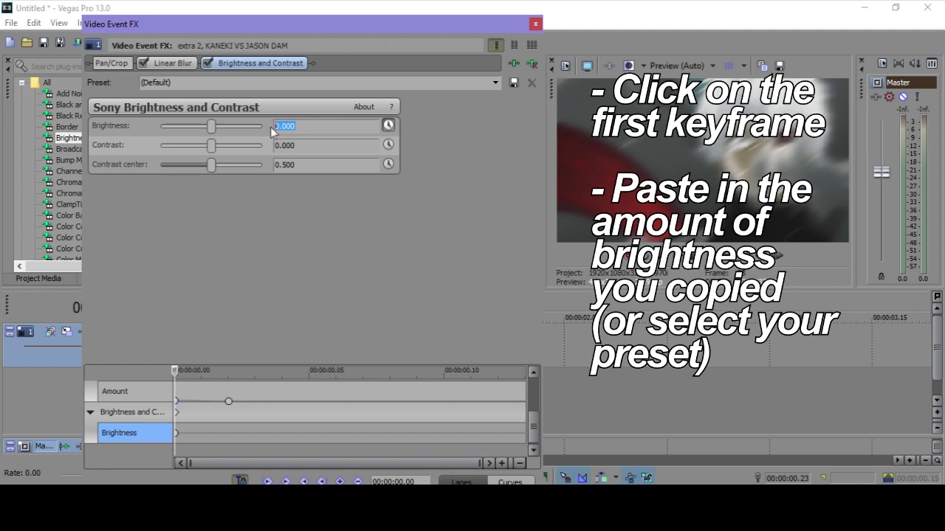
pyautogui.rightClick(290, 127)
pyautogui.click(317, 186)
pyautogui.click(177, 434)
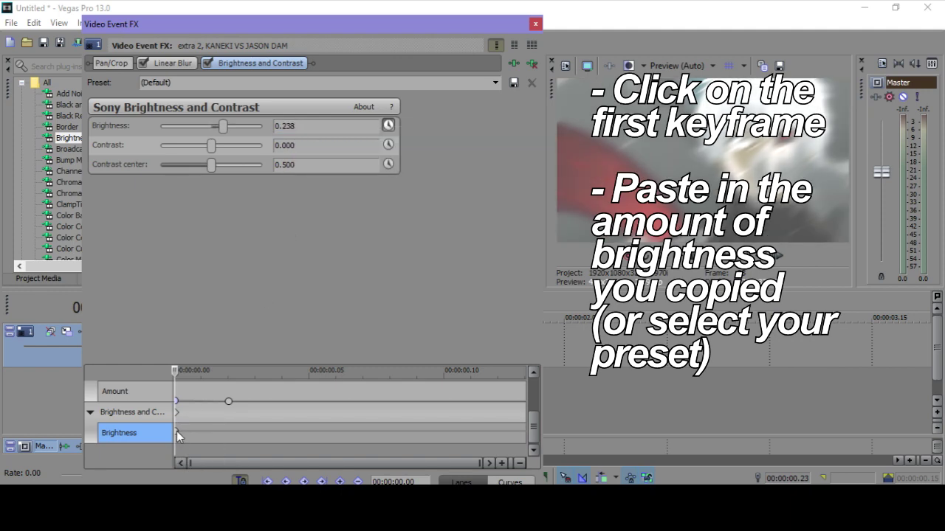
# Add a Brightness keyframe with value 0 at 00:00:00.02 in the third clip's Brightness and Contrast effect
pyautogui.press('Right')
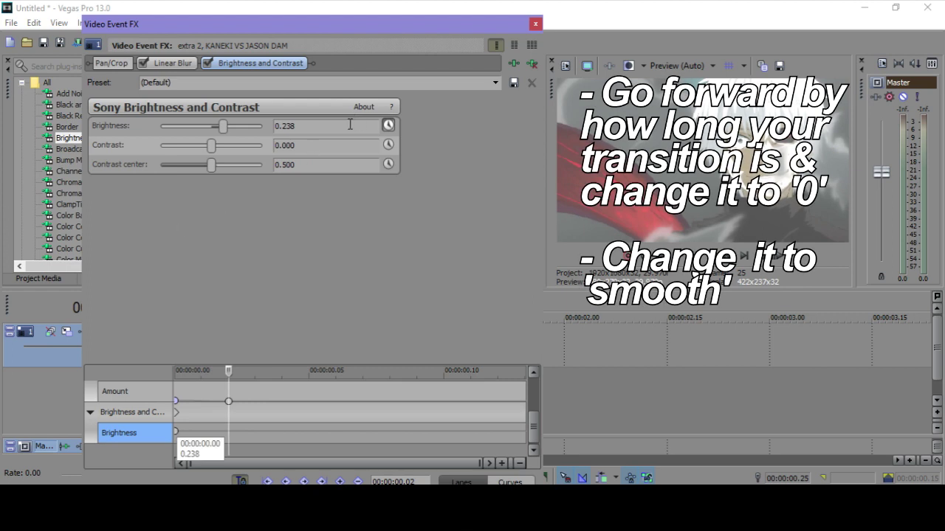
pyautogui.write('0')
pyautogui.press('Return')
# Set the third clip's first Brightness keyframe to Smooth and close the effect settings
pyautogui.click(176, 432)
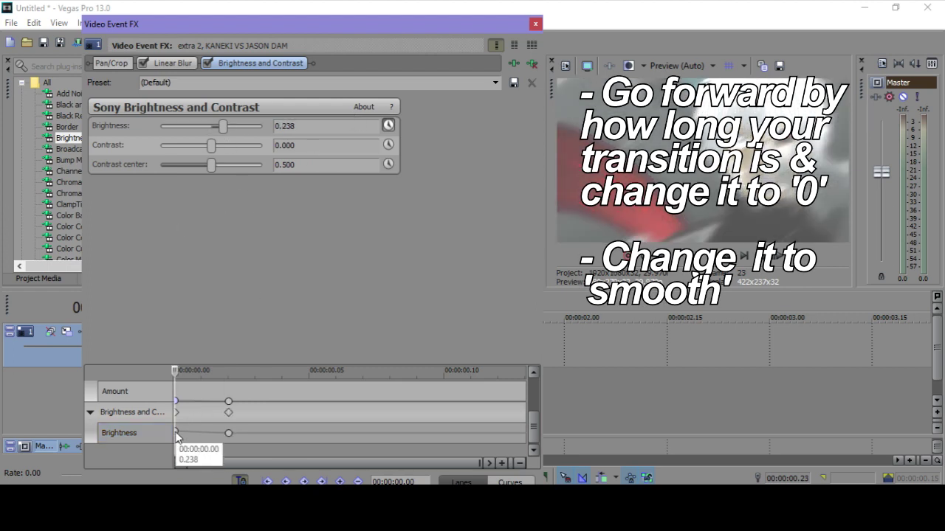
pyautogui.click(176, 433)
pyautogui.rightClick(177, 435)
pyautogui.click(225, 330)
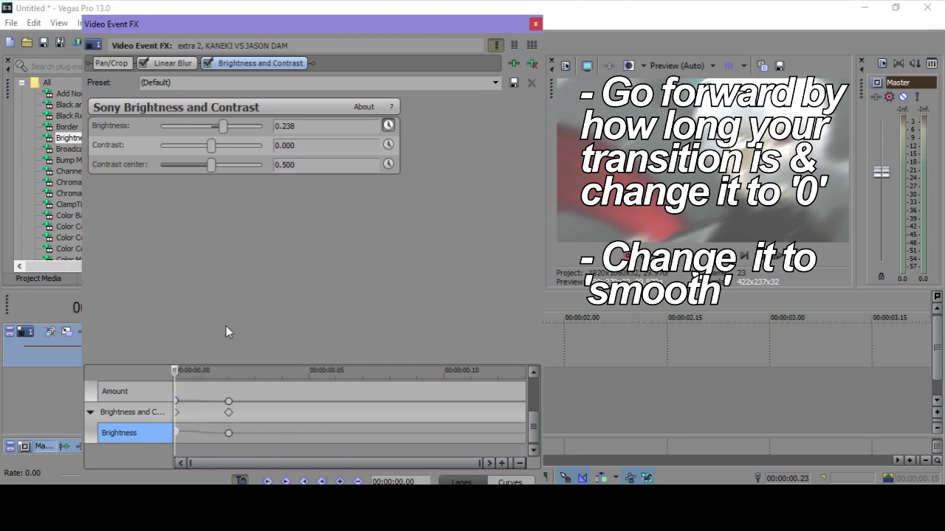
pyautogui.click(535, 25)
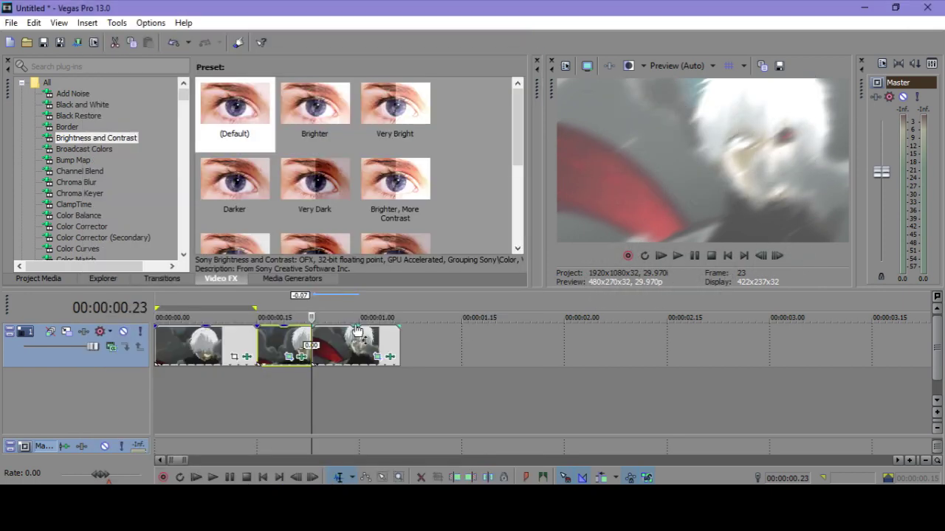
# Review the transition frame by frame from the second clip into the third, and play the project from the start
pyautogui.click(294, 346)
pyautogui.press('Right')
pyautogui.press('Right')
pyautogui.press('Right')
pyautogui.press('Right')
pyautogui.press('Right')
pyautogui.press('Right')
pyautogui.press('Right')
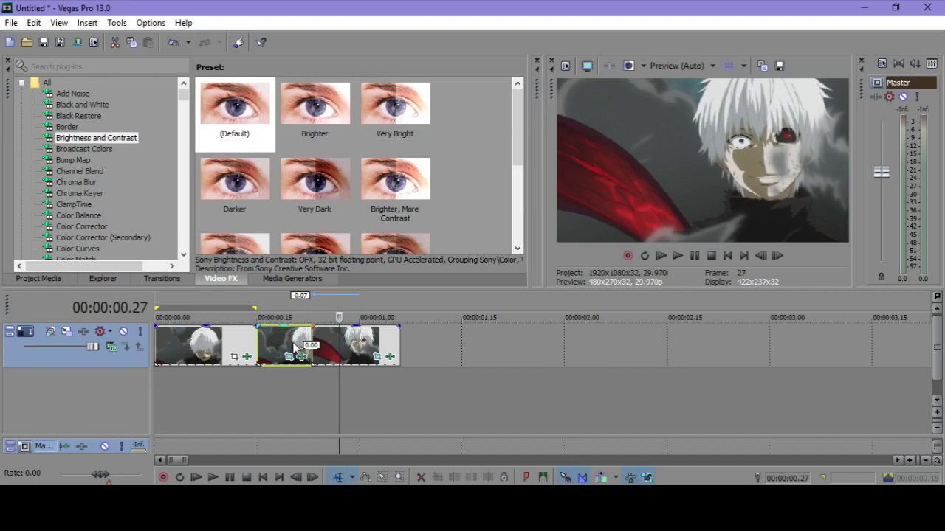
pyautogui.click(661, 256)
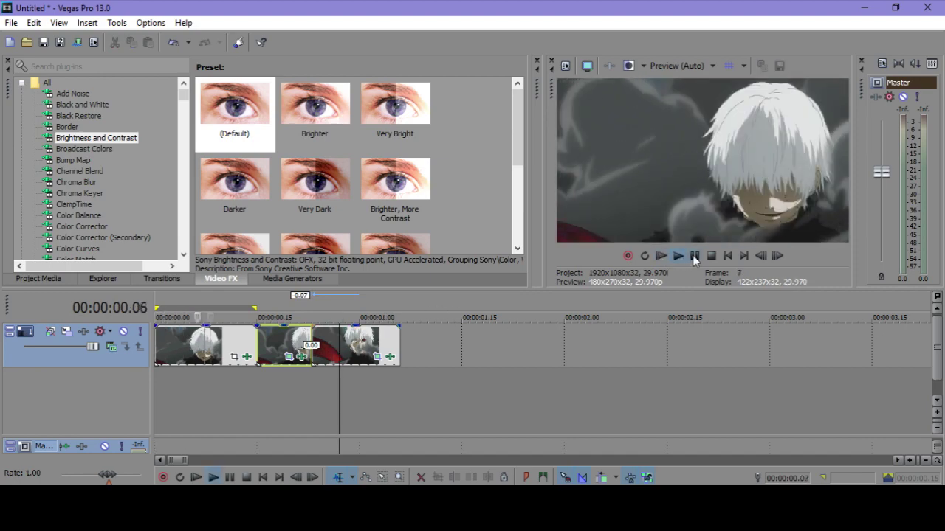